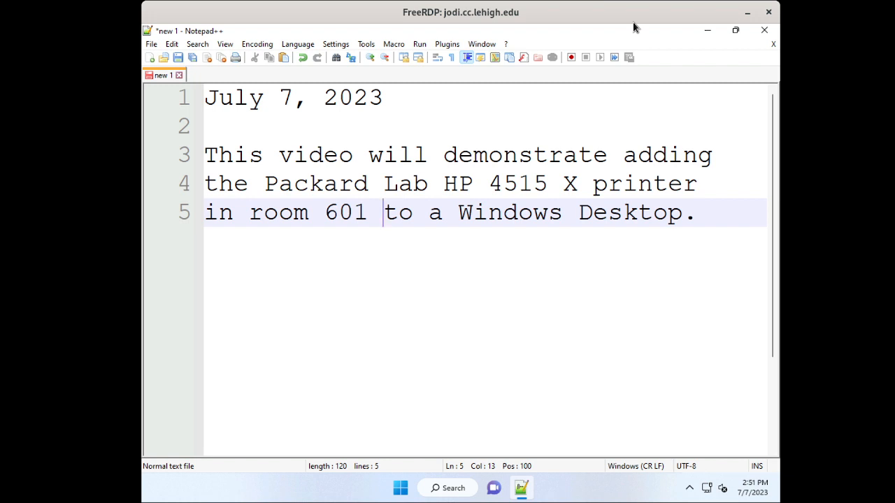
- Close the Notepad++ note and open the Downloads folder in File Explorer
left_click(764, 31)
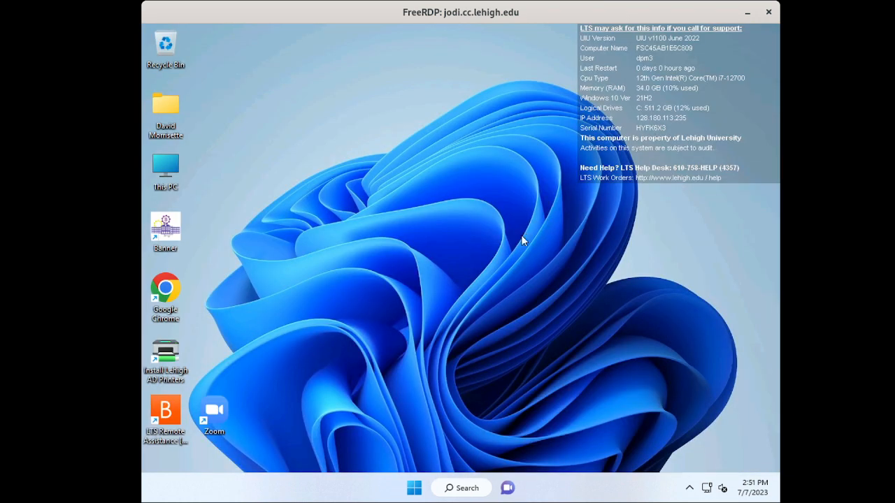
right_click(416, 494)
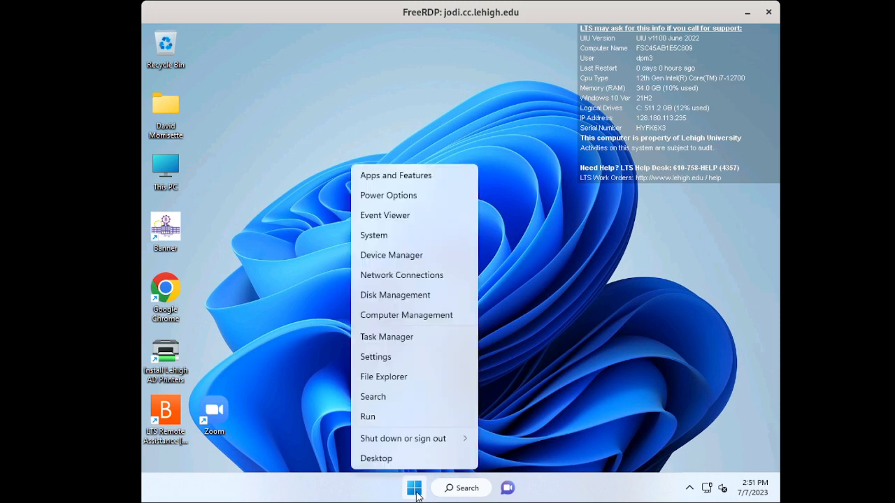
left_click(400, 380)
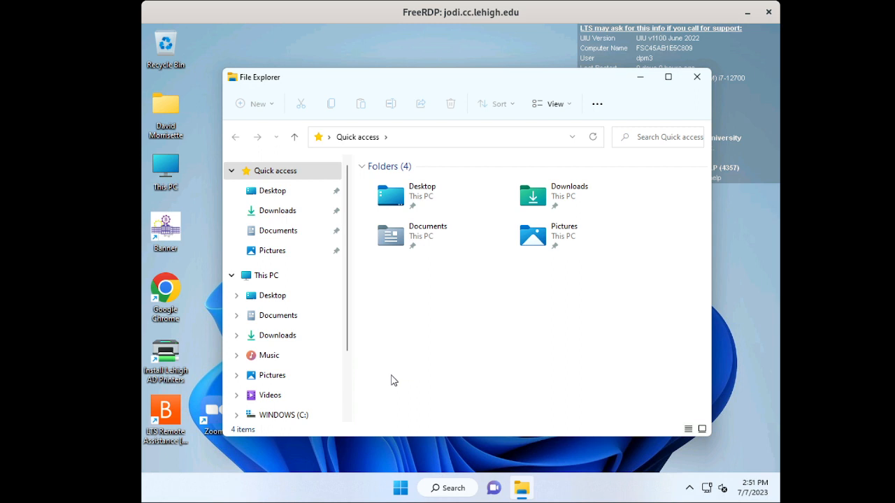
left_click(290, 214)
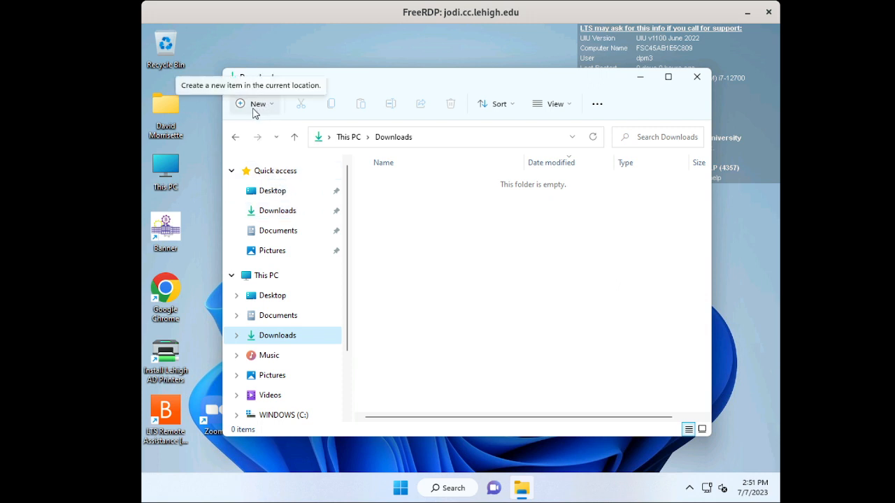
- Create a new folder named printdrivers in the Downloads folder
right_click(437, 268)
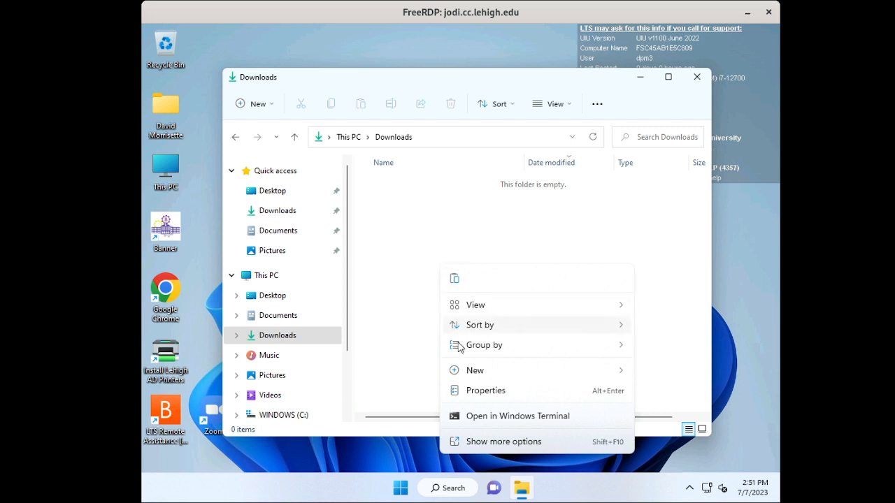
mouse_move(476, 375)
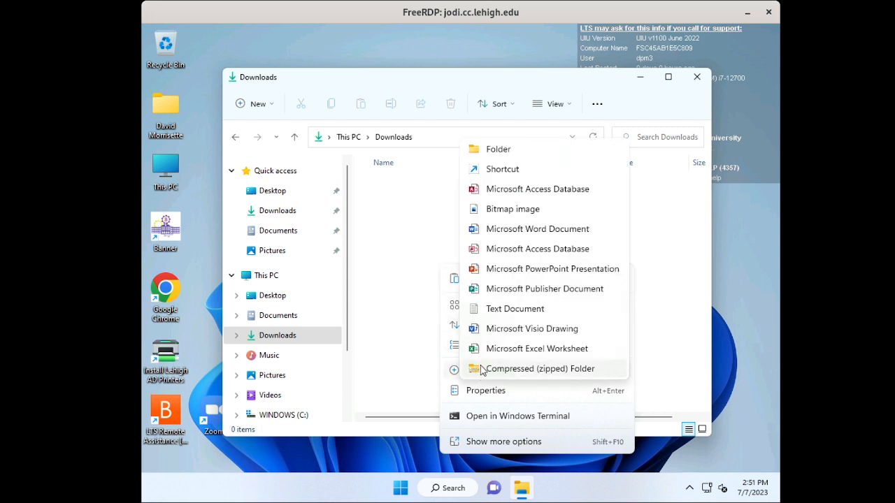
left_click(507, 150)
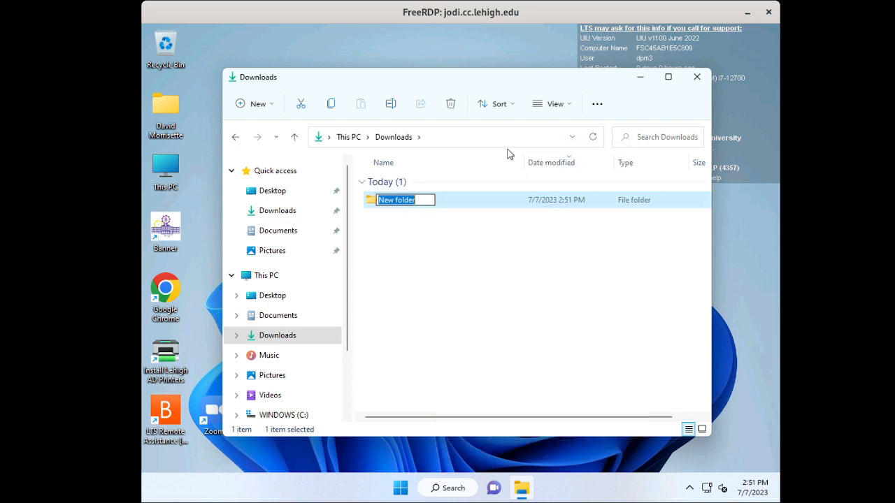
type("pri")
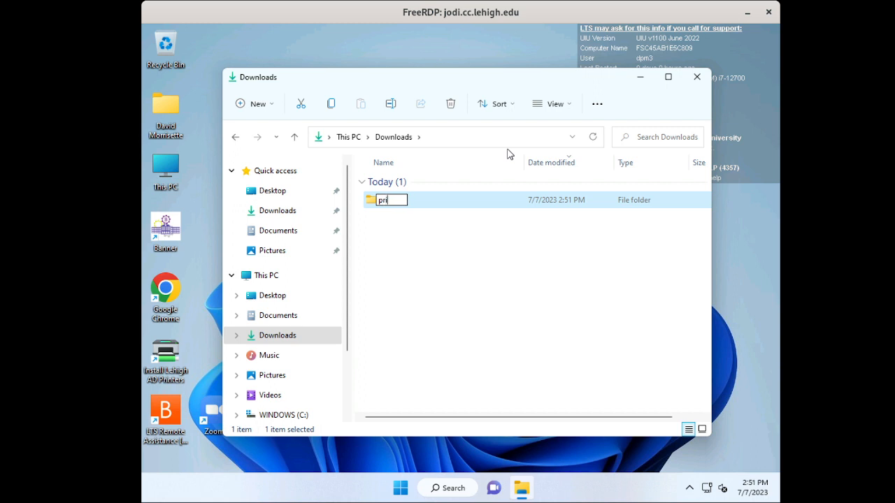
type("ntdrivers")
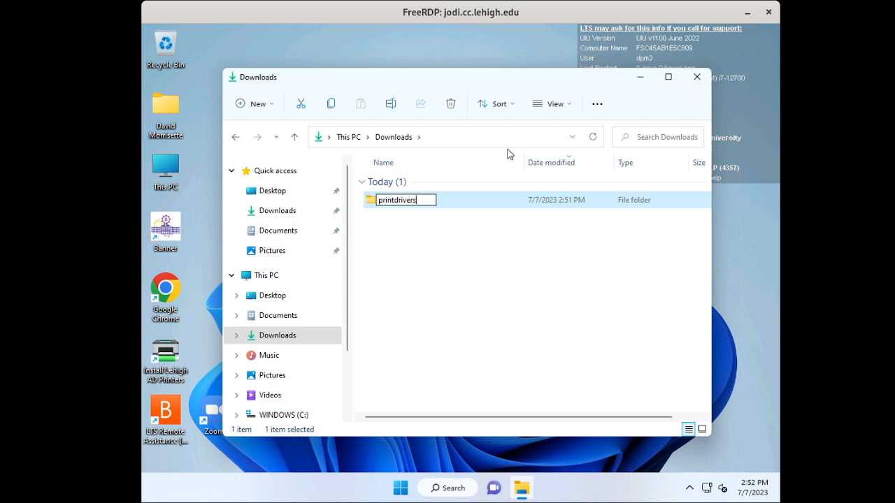
key("Return")
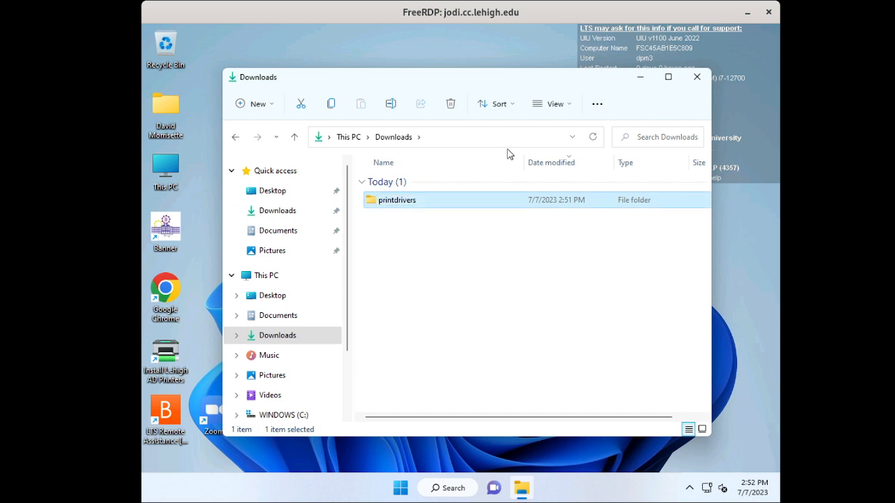
- Create a subfolder named hp inside the printdrivers folder and close the File Explorer window
double_click(372, 203)
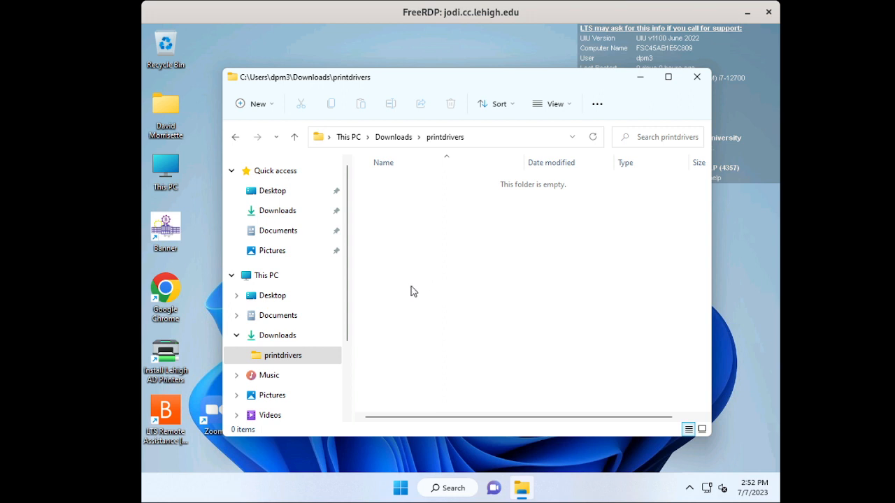
right_click(408, 244)
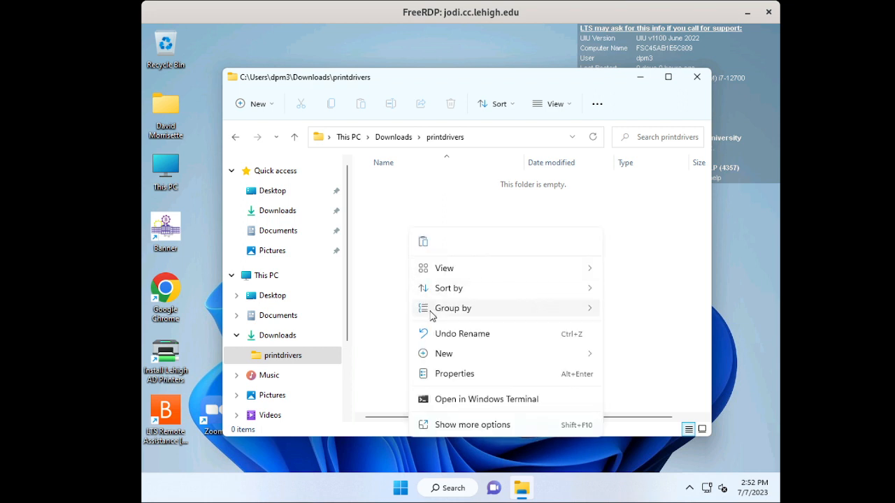
mouse_move(443, 353)
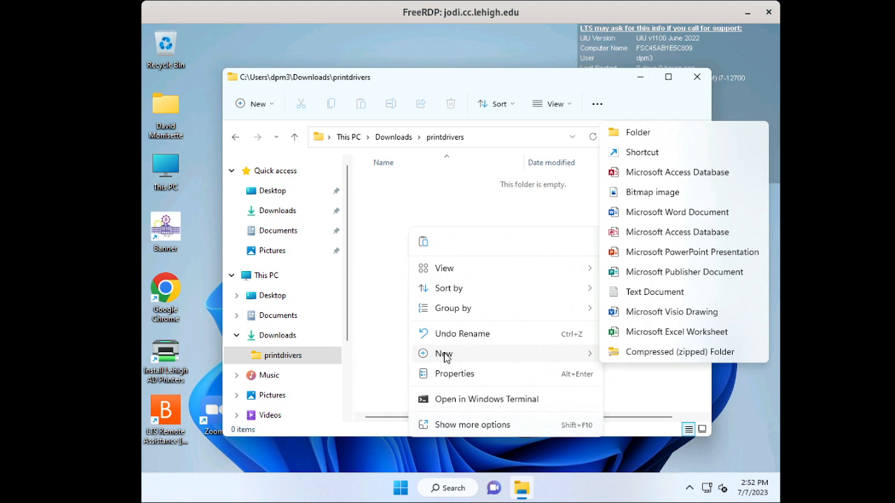
left_click(628, 134)
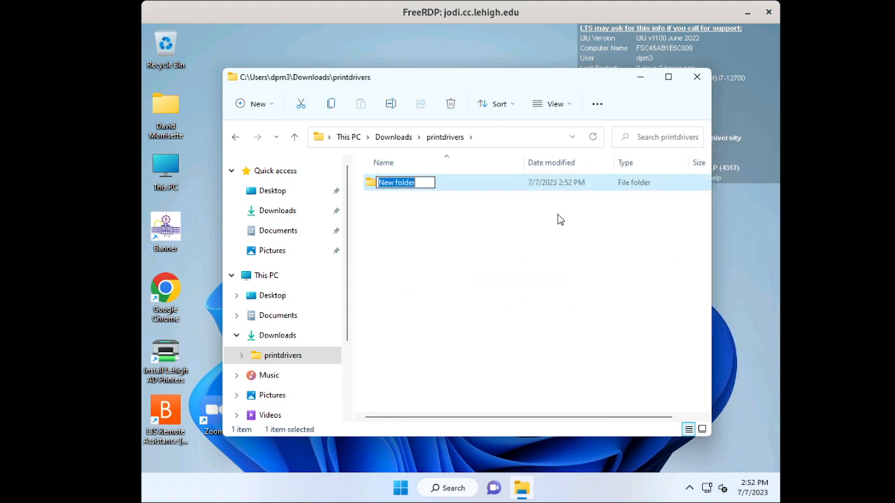
type("hp")
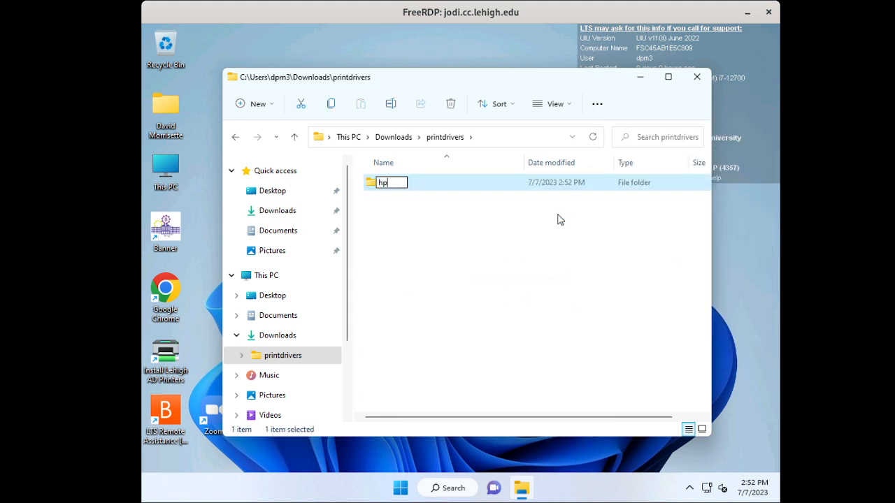
key("Return")
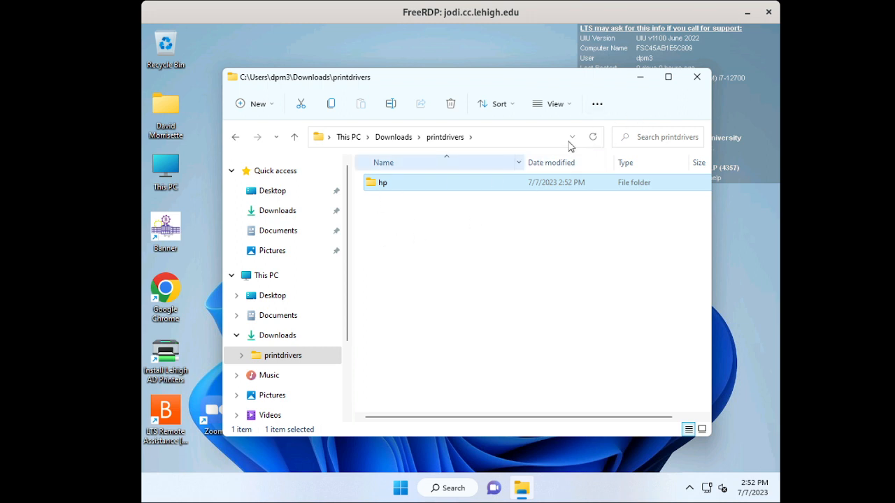
left_click(698, 78)
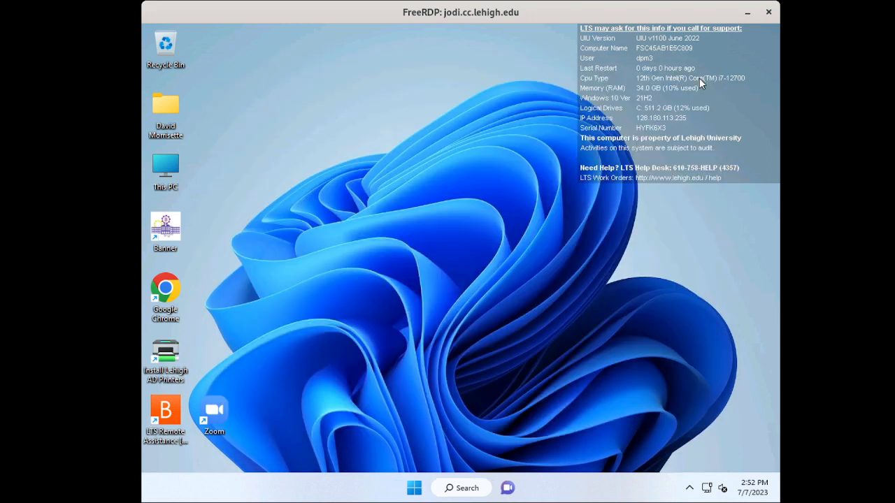
double_click(168, 292)
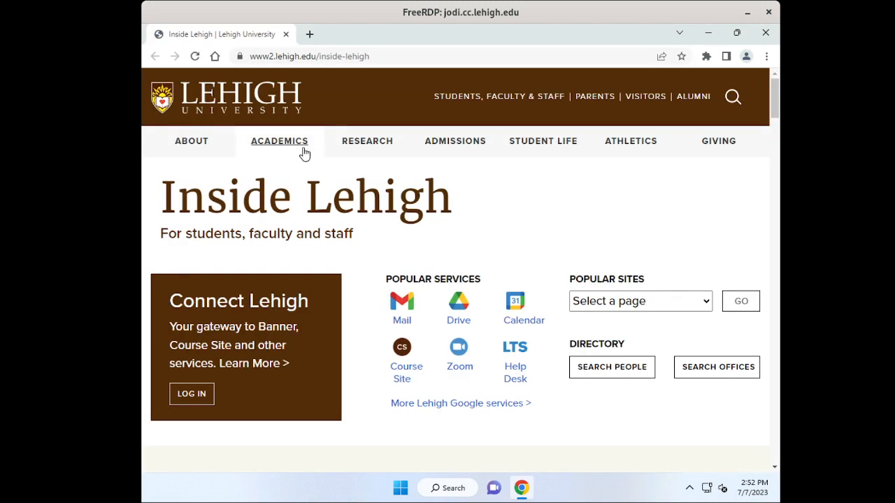
left_click(371, 59)
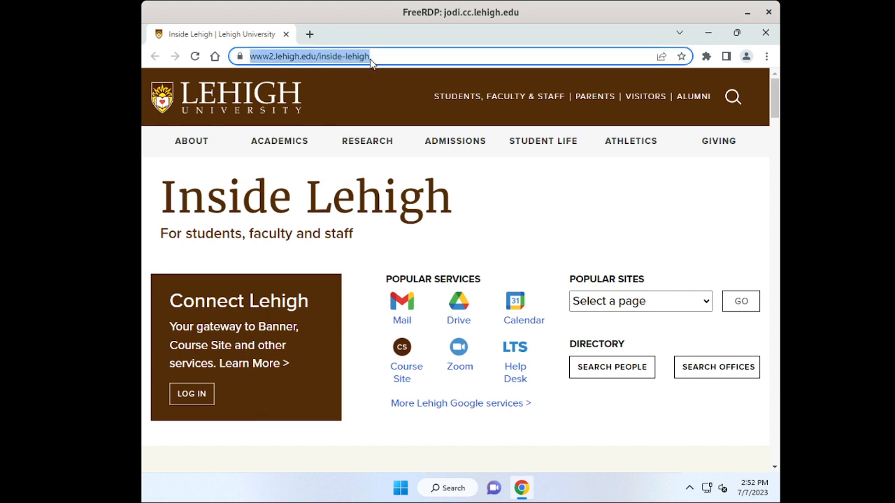
type("www.hp")
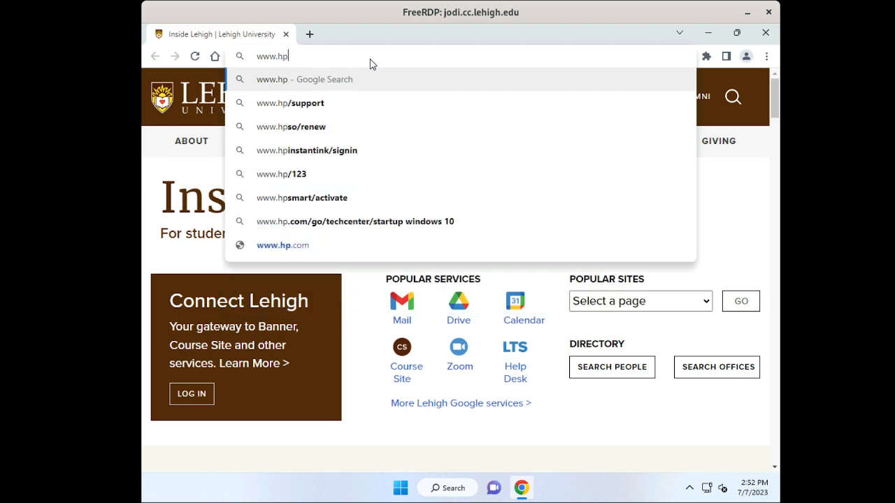
type(".com")
key("Return")
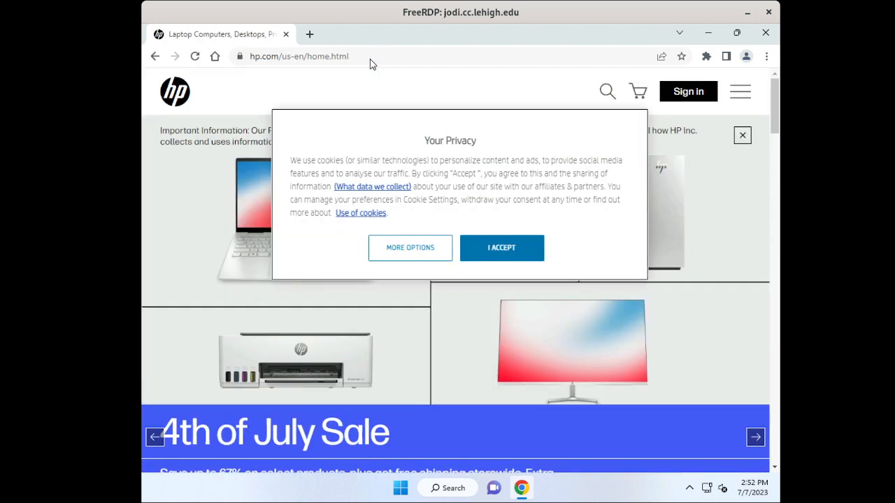
left_click(510, 250)
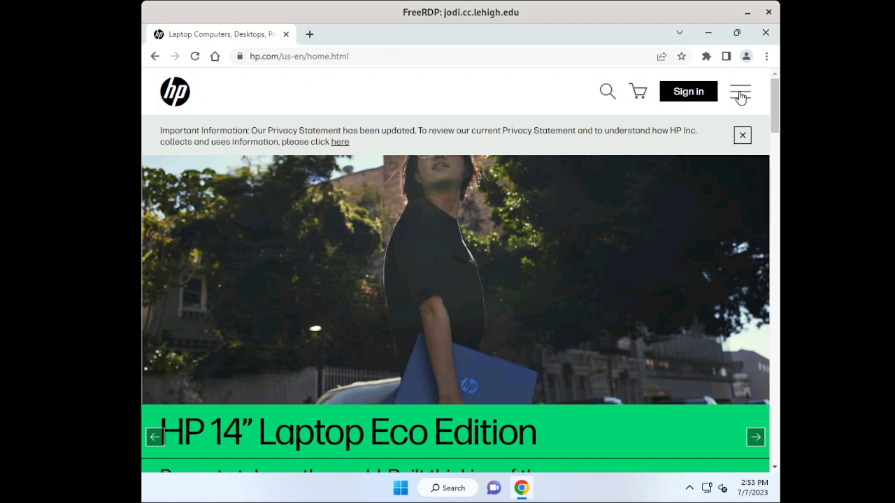
- Go to HP's Software & drivers support page and choose Printer as the product type
left_click(741, 97)
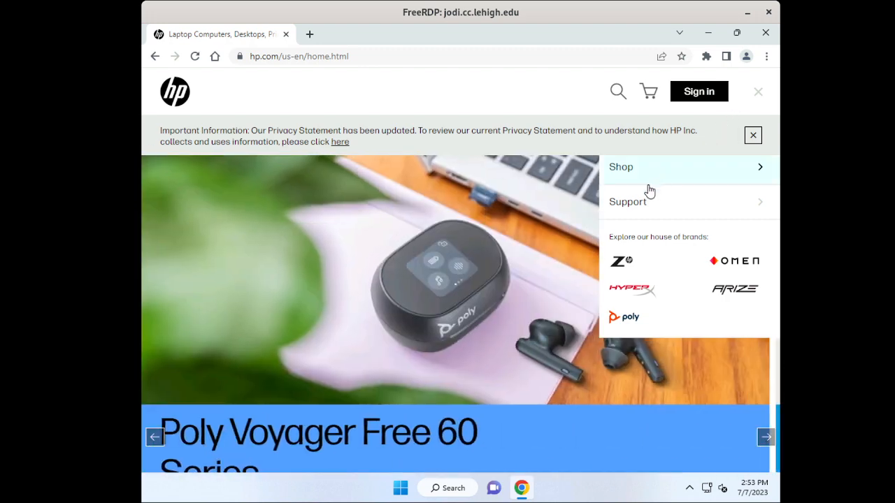
left_click(626, 203)
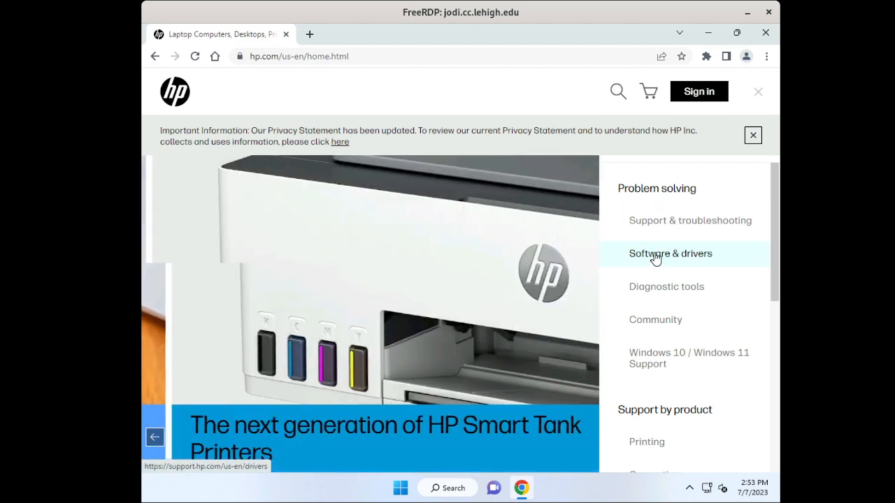
left_click(655, 259)
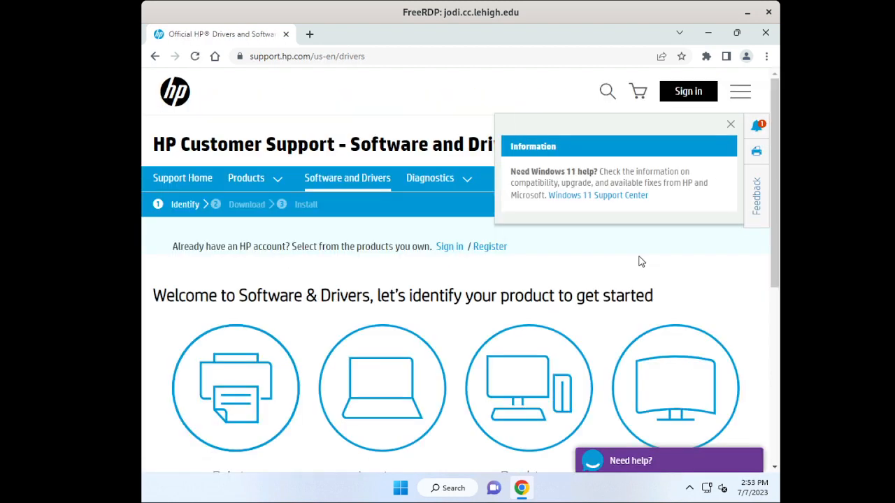
left_click_drag(778, 236, 778, 291)
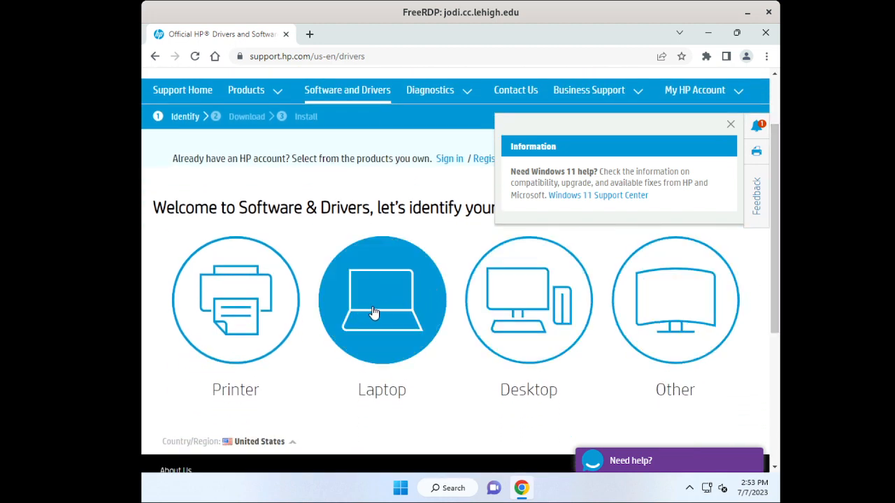
left_click(241, 307)
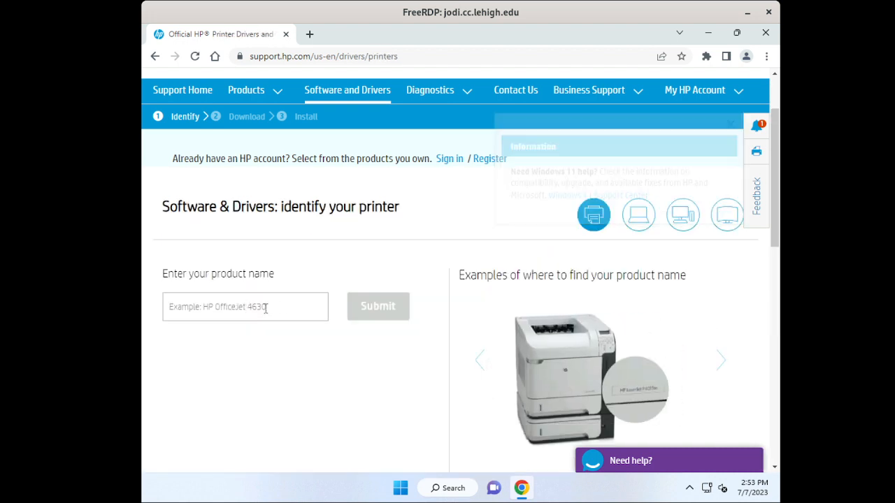
- Look up "hp laserjet 4515x" as the product name and choose the HP LaserJet P4515x Printer
left_click(265, 308)
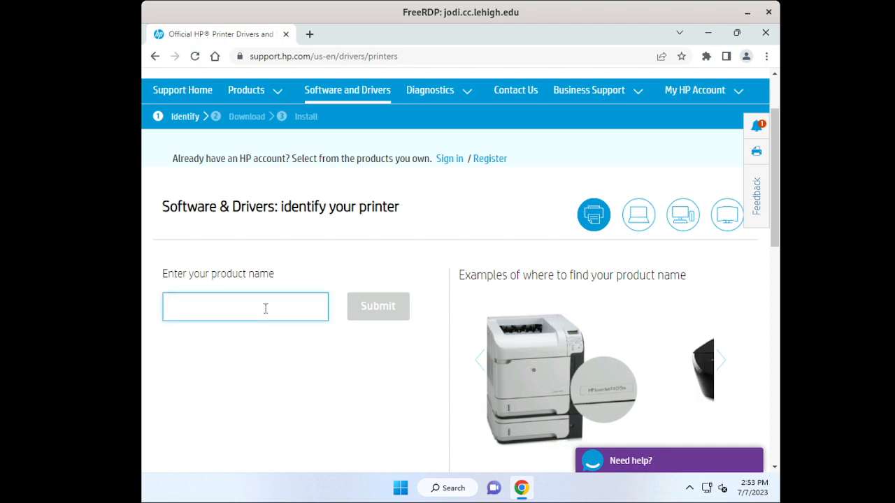
type("hp l")
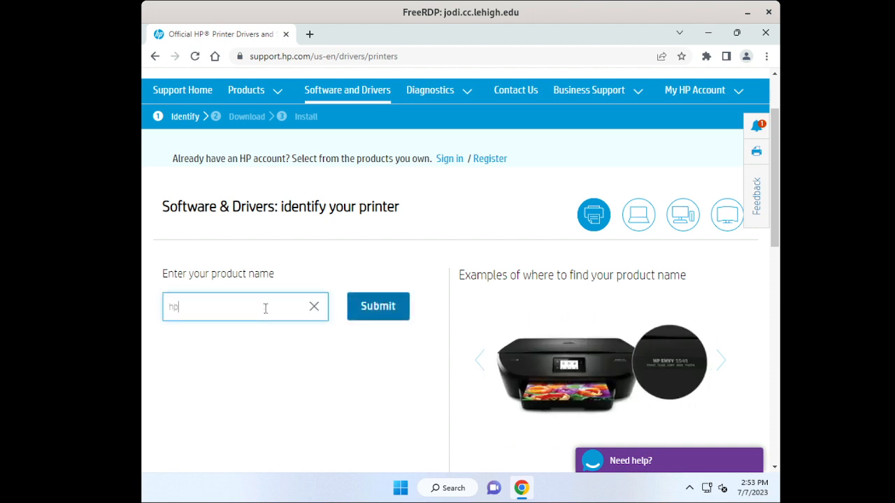
type("as")
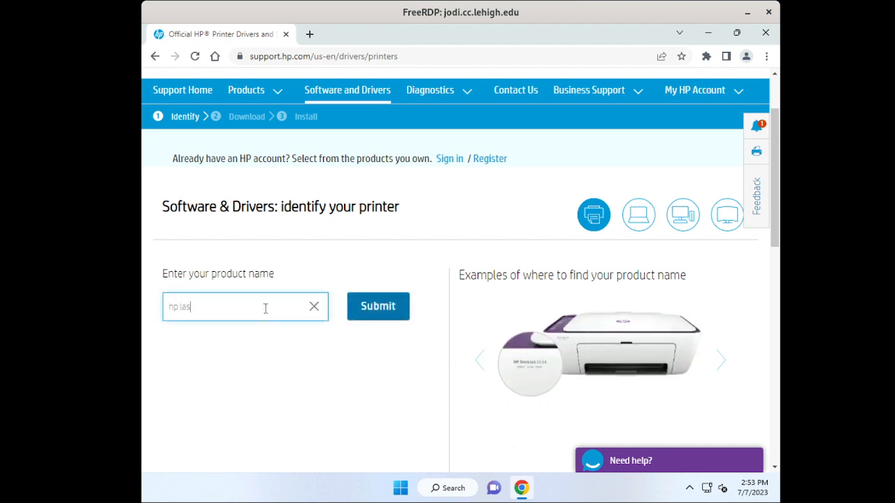
type("er")
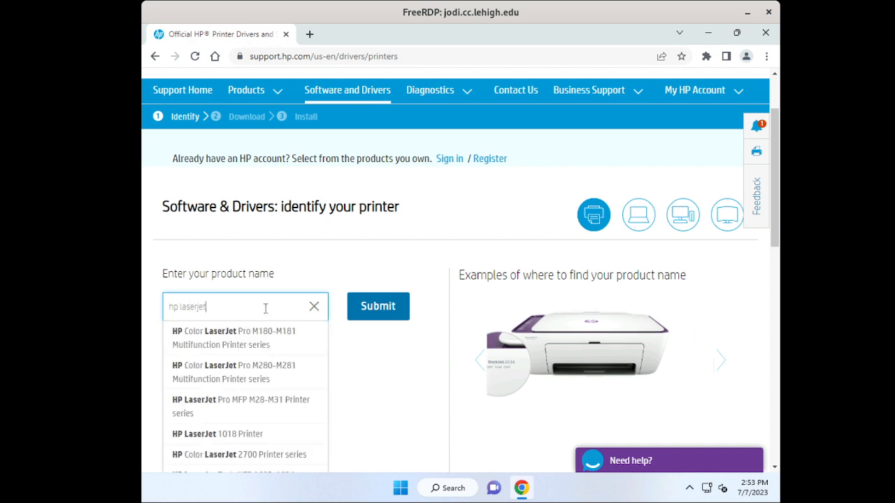
type("jet")
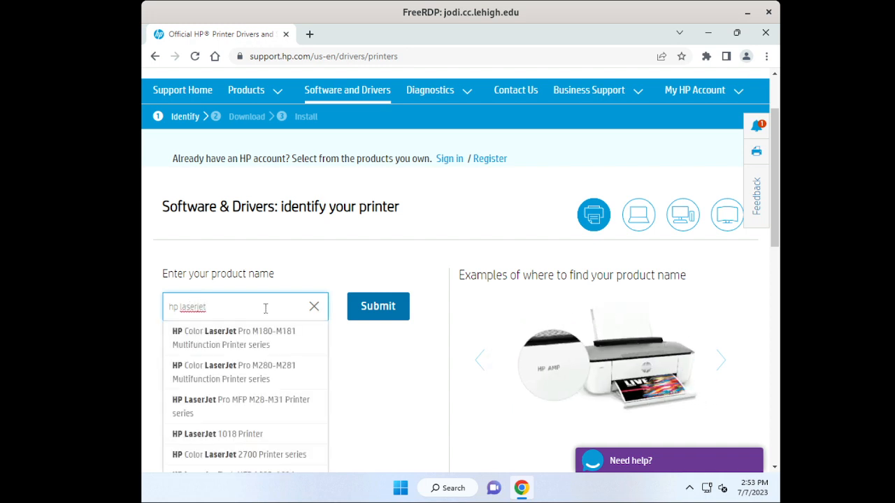
type(" 4515")
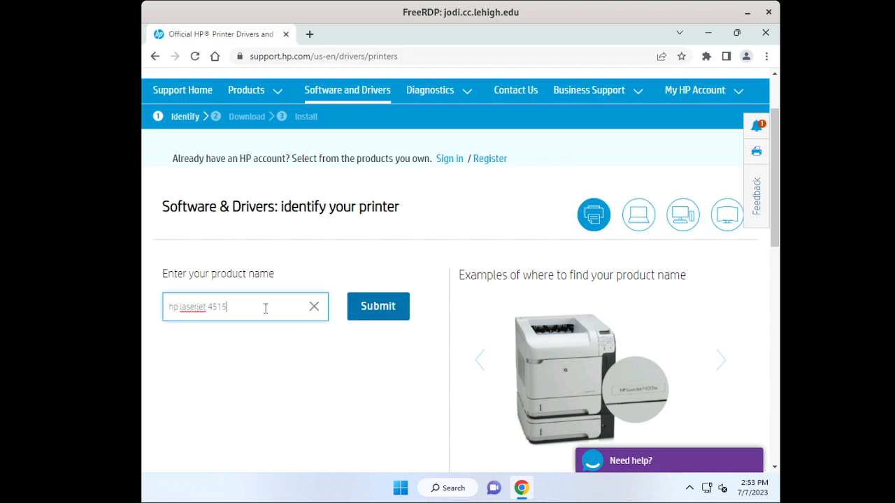
type("x")
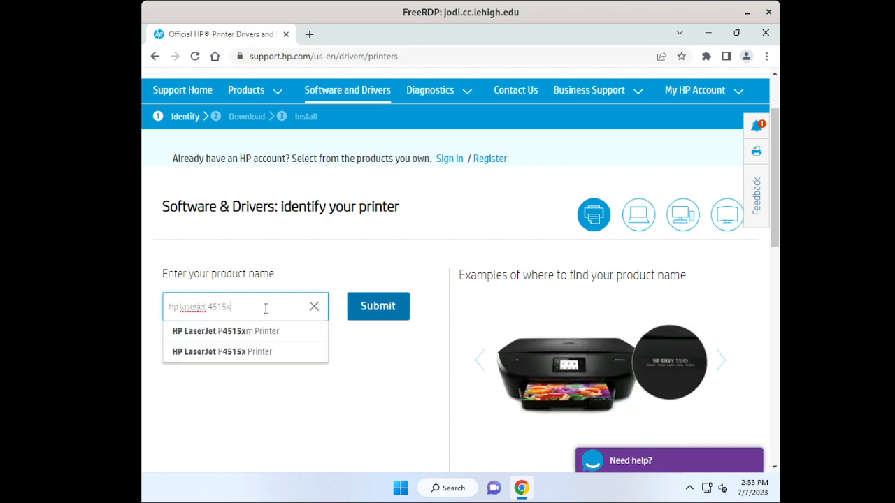
left_click(206, 353)
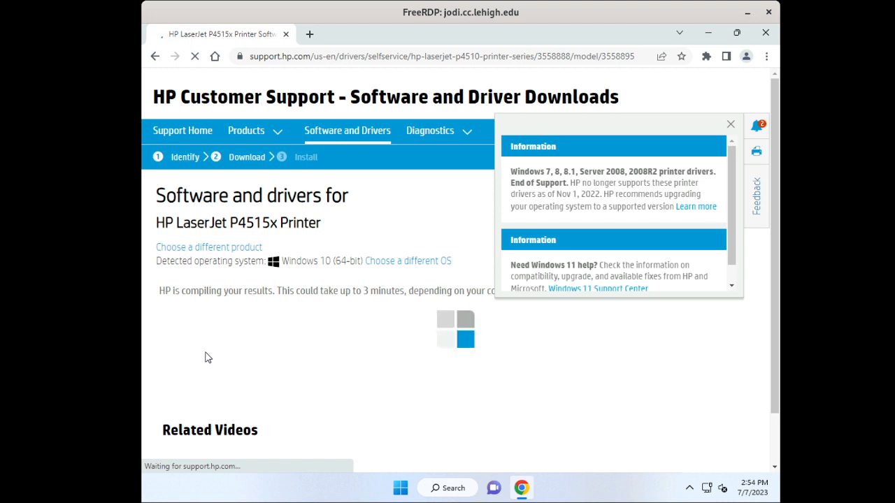
- Download the HP Universal Print Driver for Windows PCL6 (64-bit) and save it in the hp folder inside printdrivers
scroll(293, 344, "down", 1)
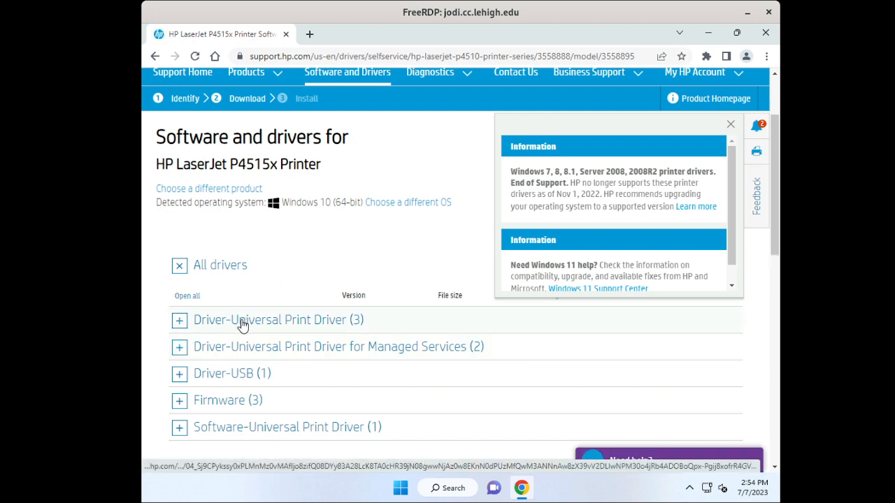
left_click(180, 322)
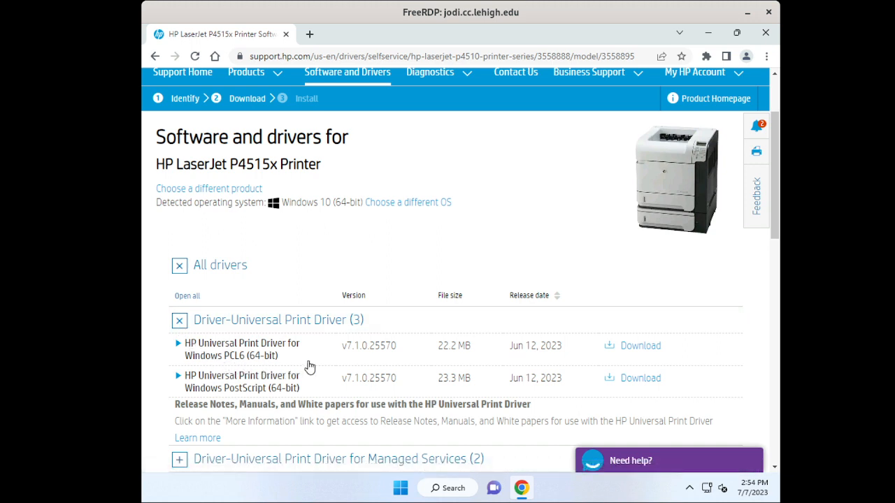
left_click(640, 346)
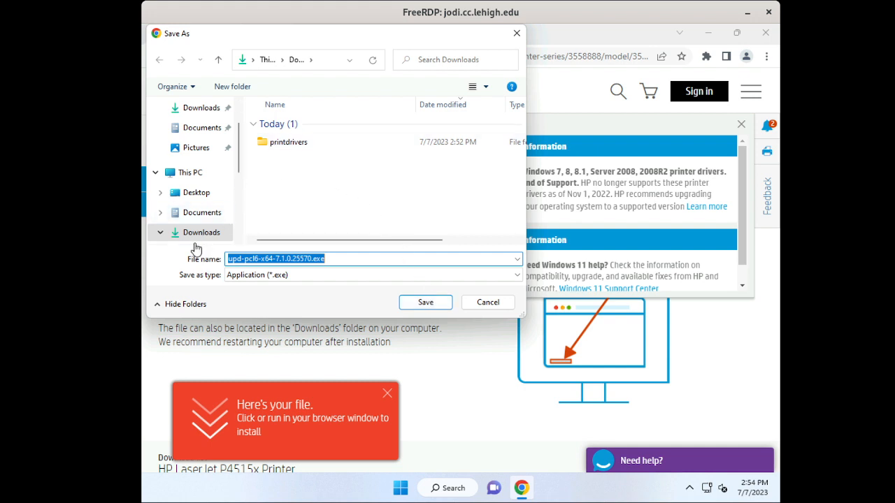
double_click(261, 144)
double_click(266, 125)
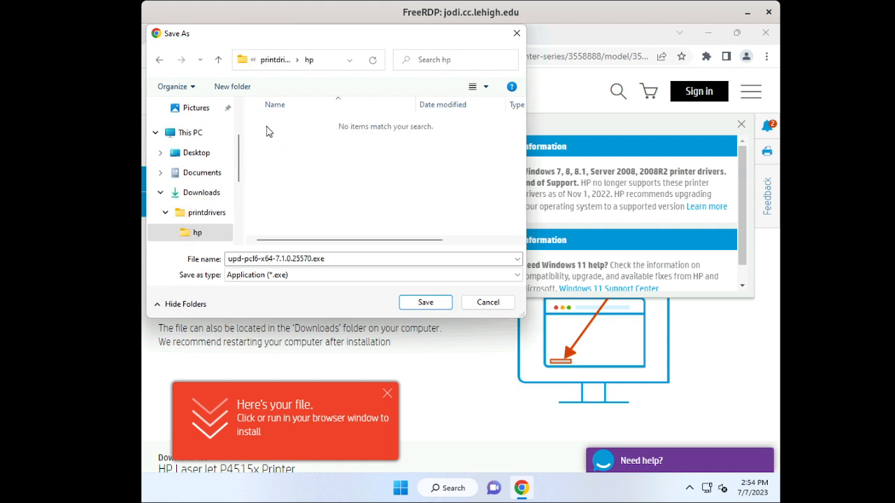
left_click(428, 304)
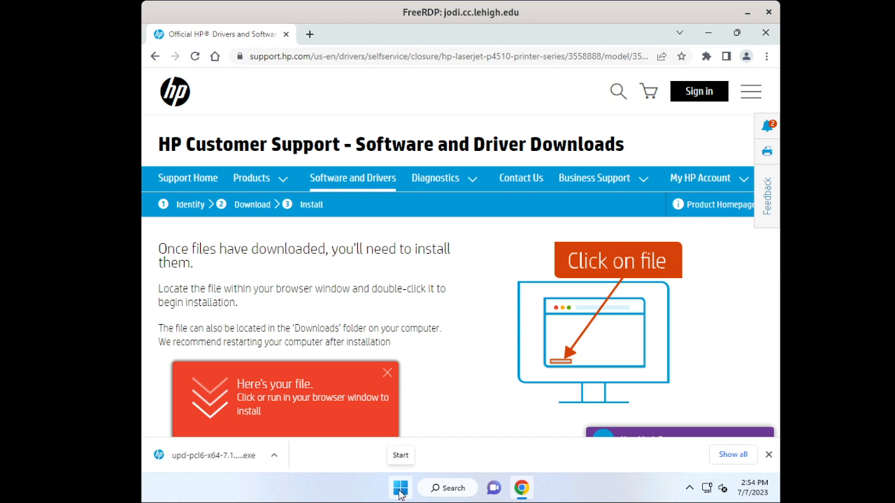
- Open File Explorer at Downloads\printdrivers\hp and run upd-pcl6-x64-7.1.0.25570.exe
right_click(400, 494)
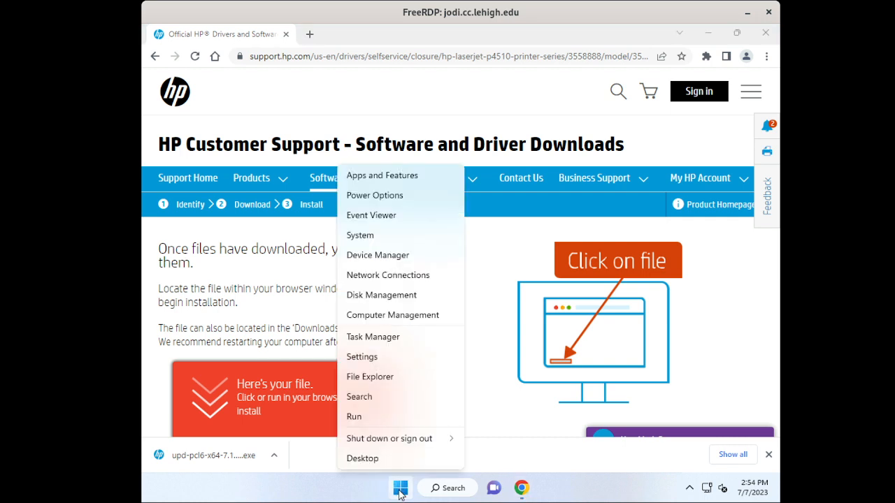
left_click(392, 379)
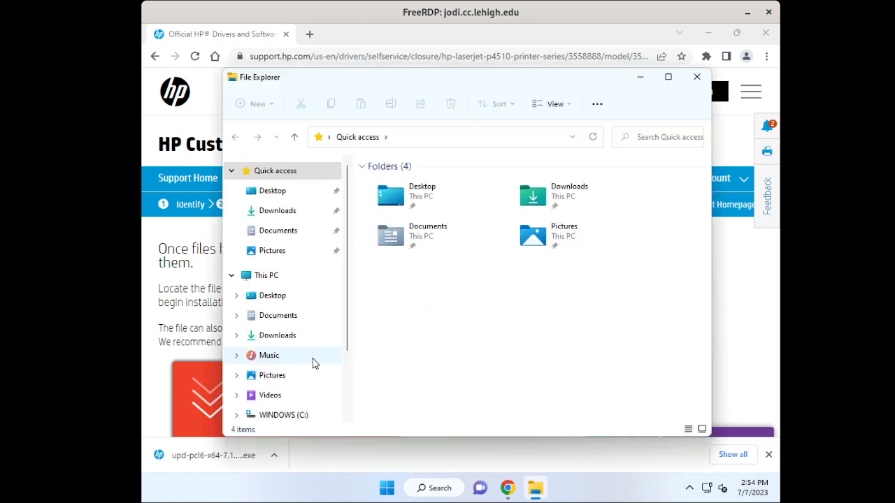
left_click(279, 339)
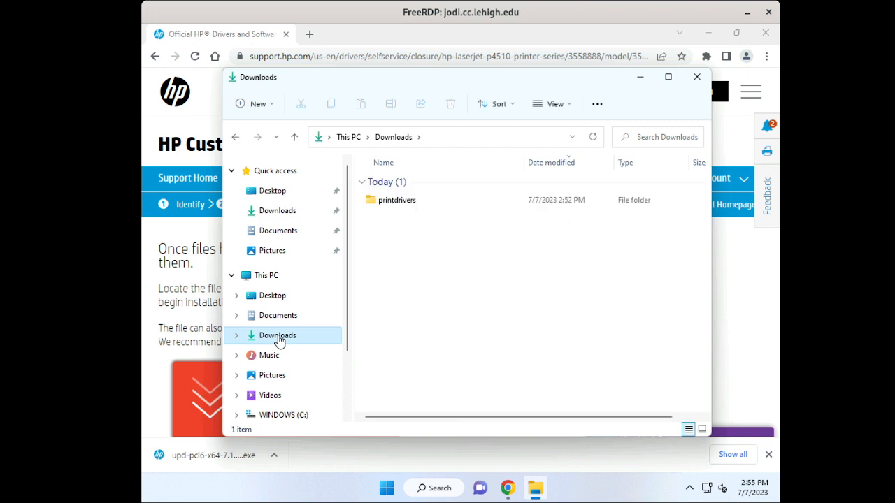
double_click(393, 201)
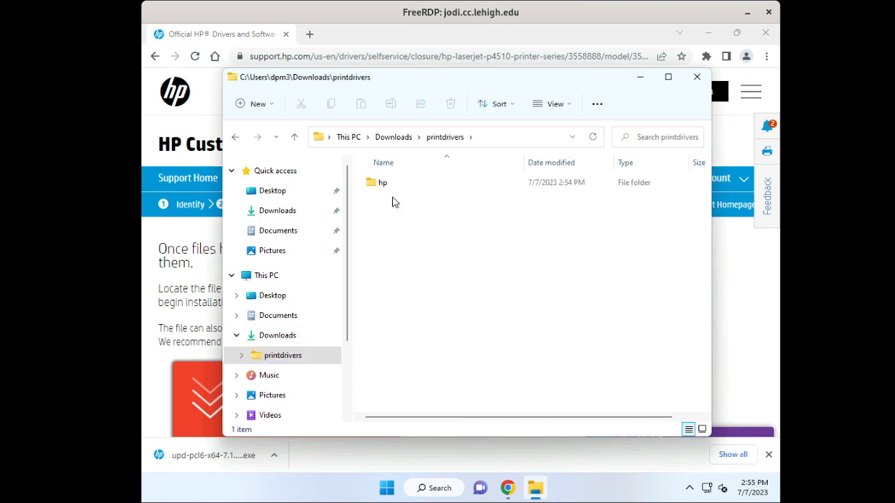
double_click(381, 184)
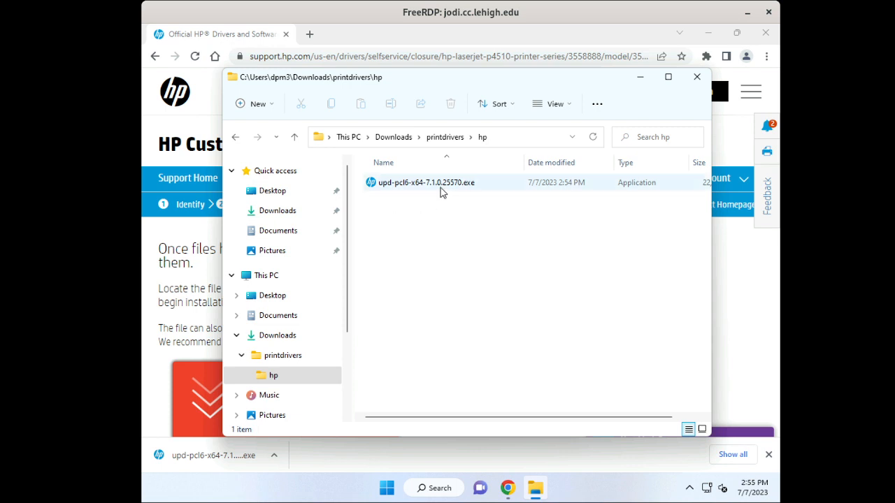
double_click(430, 189)
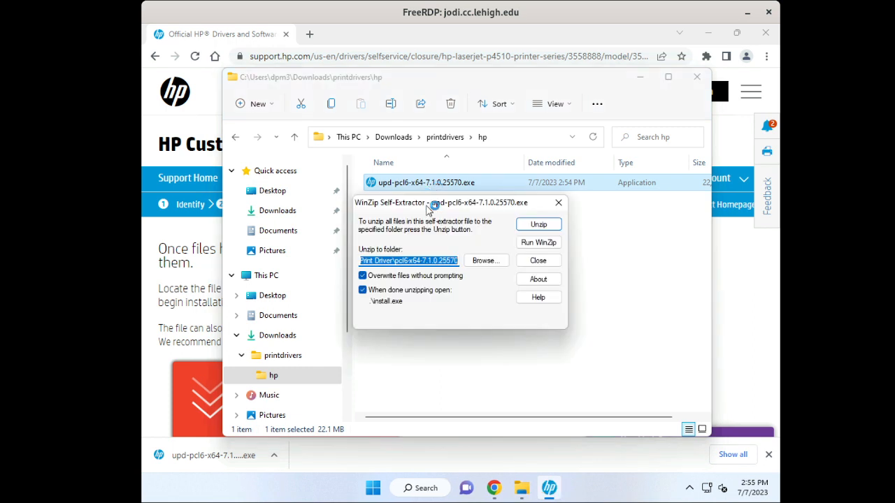
- Set the self-extractor's unzip folder to the hp folder inside Downloads\printdrivers
left_click(486, 262)
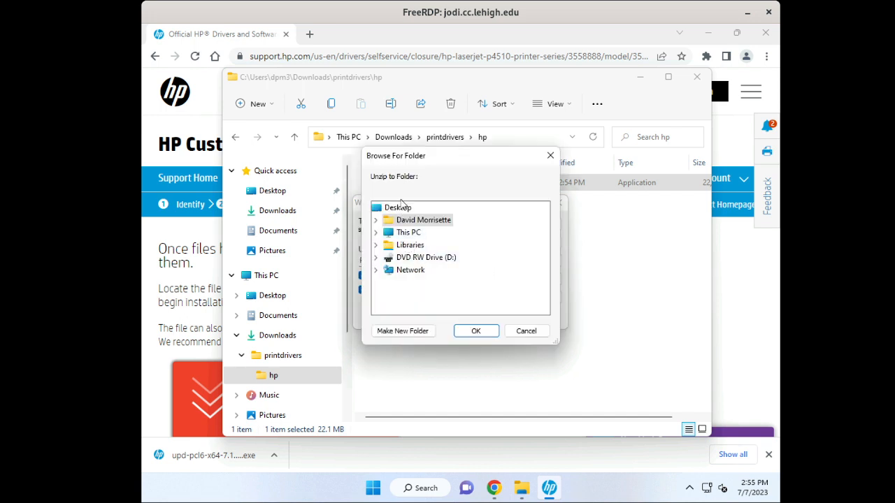
left_click(377, 222)
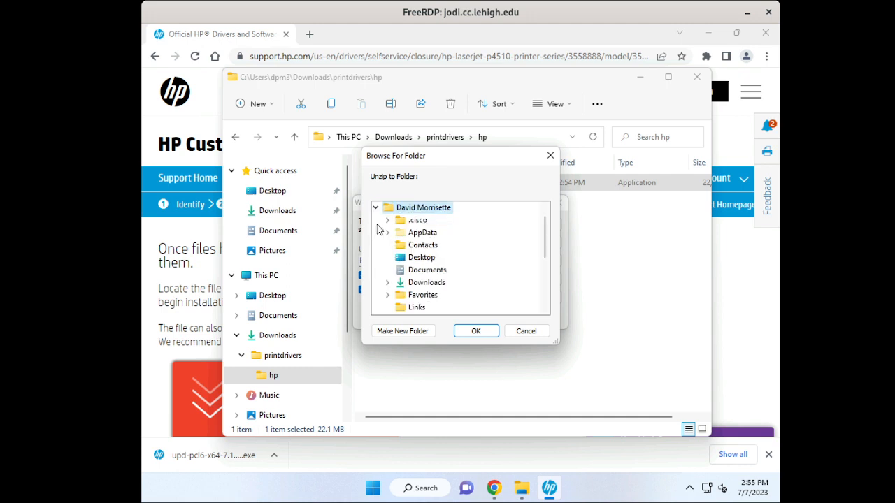
left_click(428, 284)
scroll(494, 262, "down", 2)
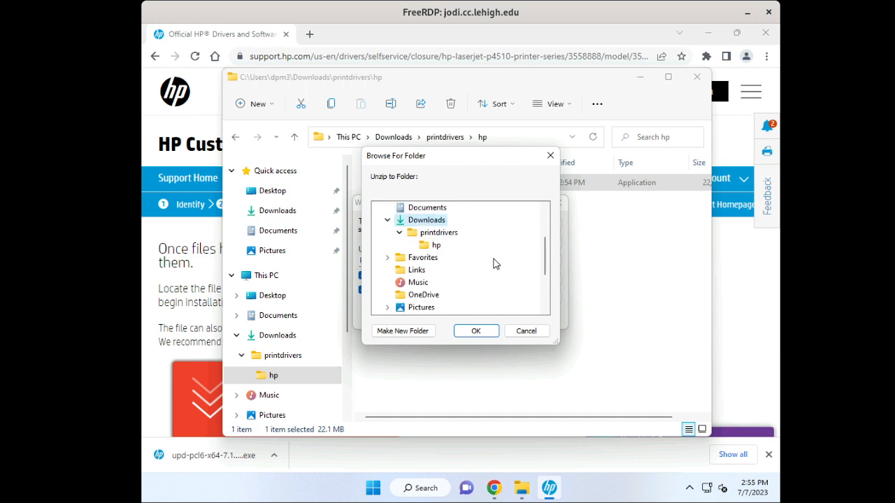
left_click(447, 235)
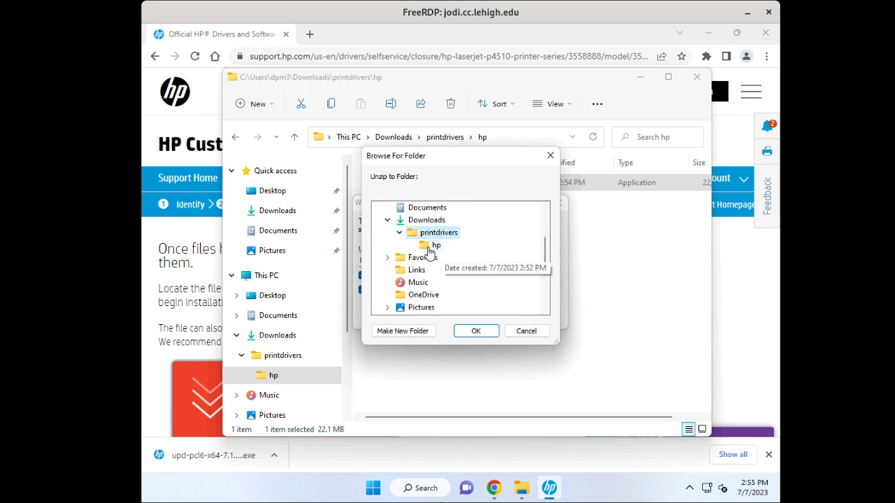
left_click(432, 247)
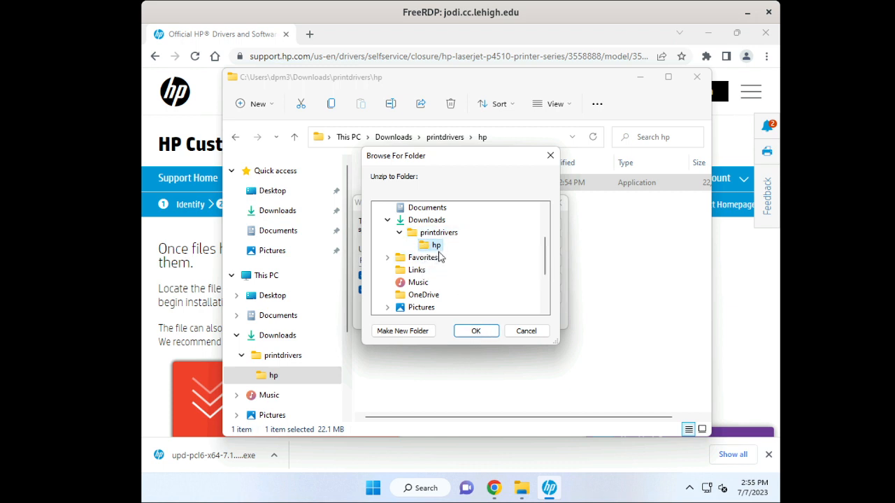
left_click(478, 332)
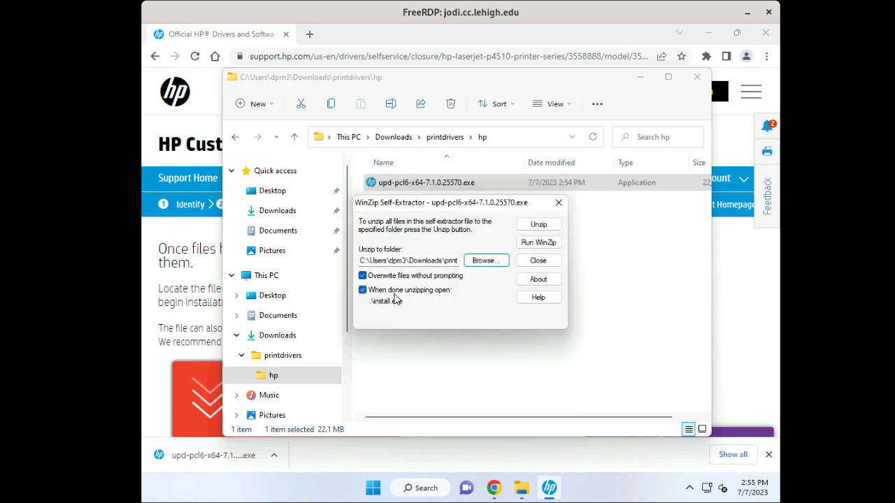
- Unzip the driver files with overwriting without prompting left enabled, and dismiss the extraction message
left_click(362, 276)
left_click(362, 276)
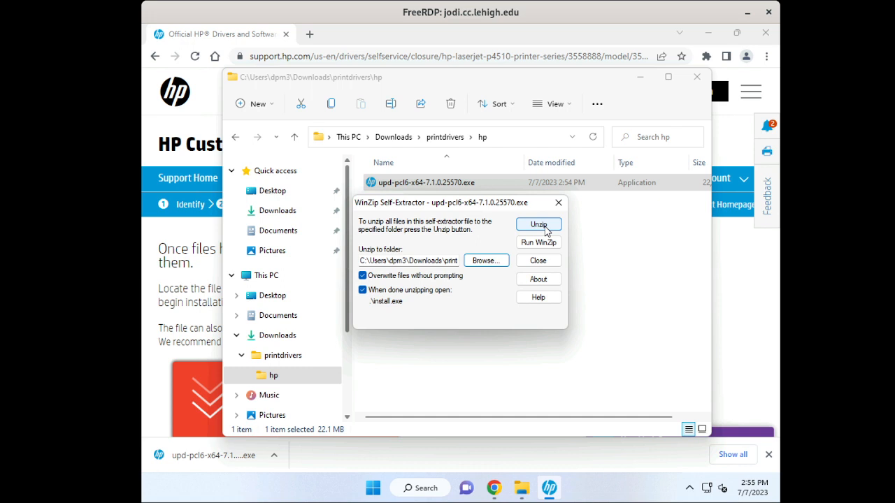
left_click(546, 230)
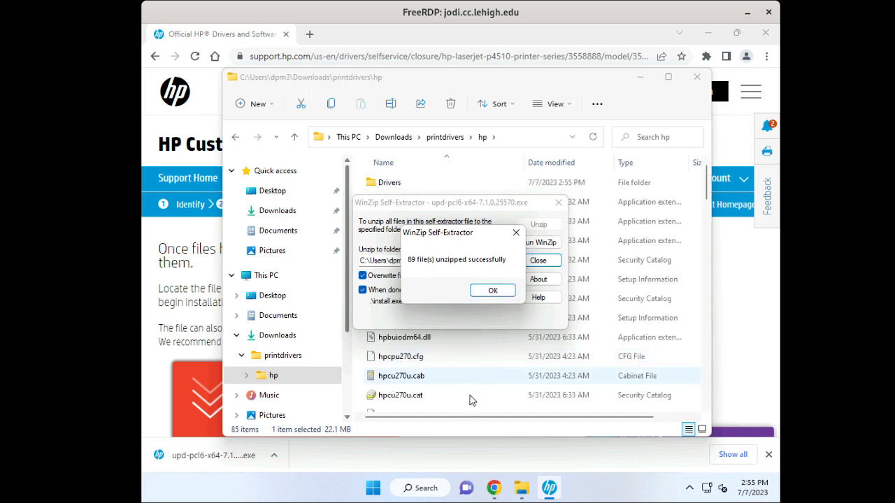
left_click(493, 291)
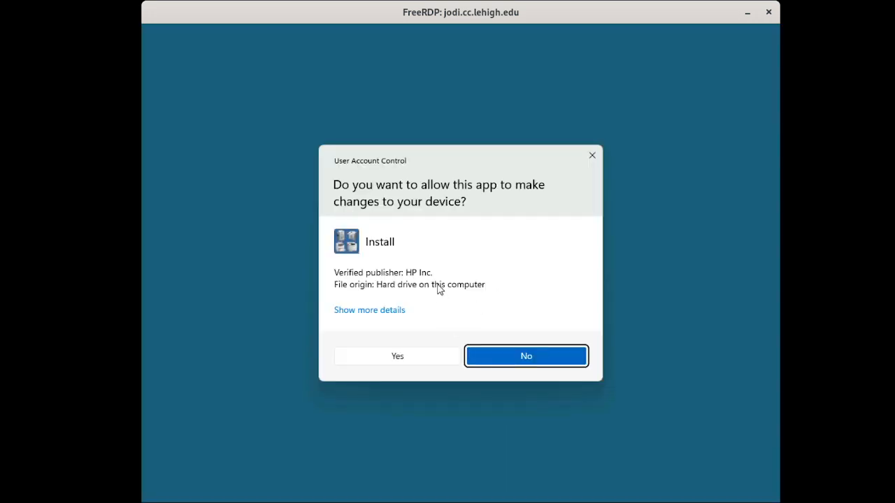
- Deny the HP installer permission to change the device, then close the error message, File Explorer and Chrome
left_click(531, 360)
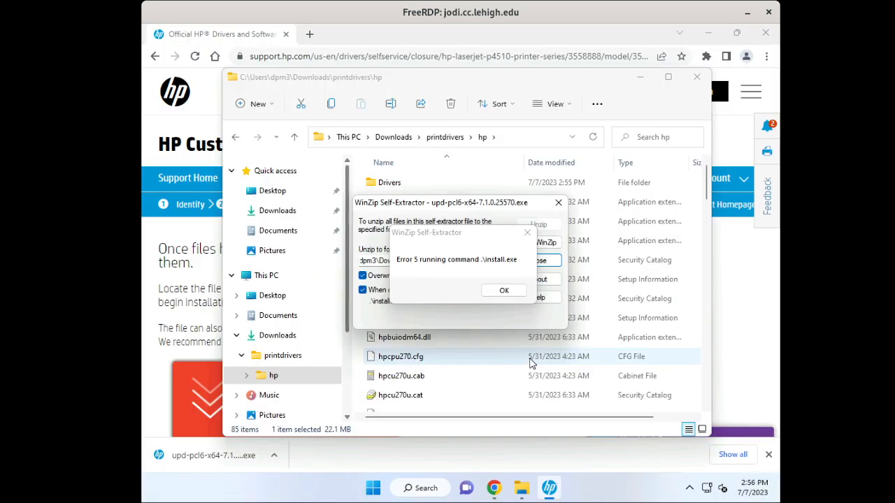
left_click(517, 296)
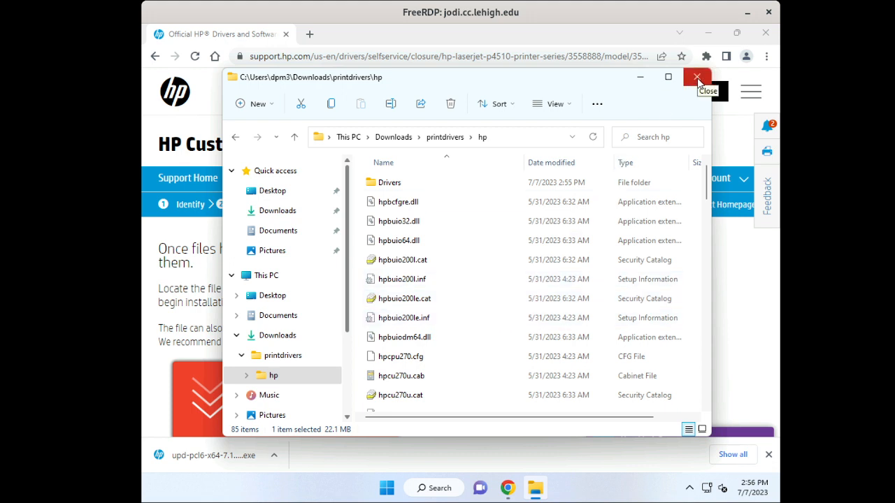
left_click(698, 78)
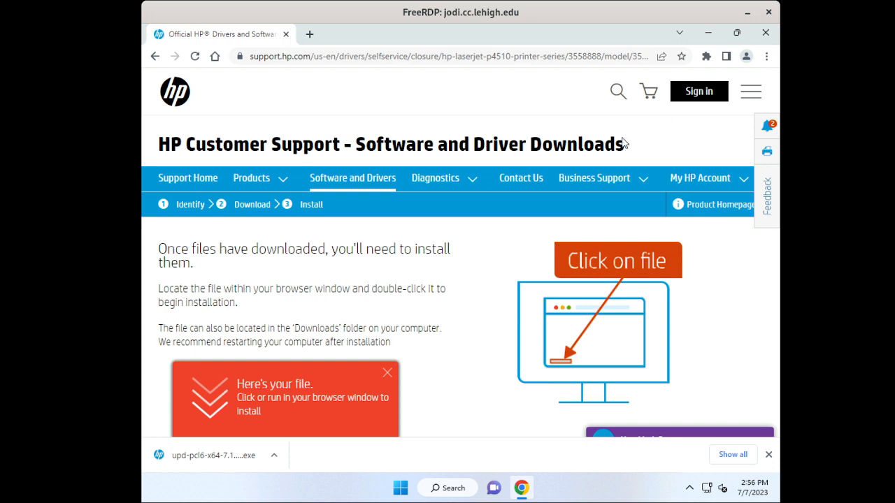
left_click(767, 33)
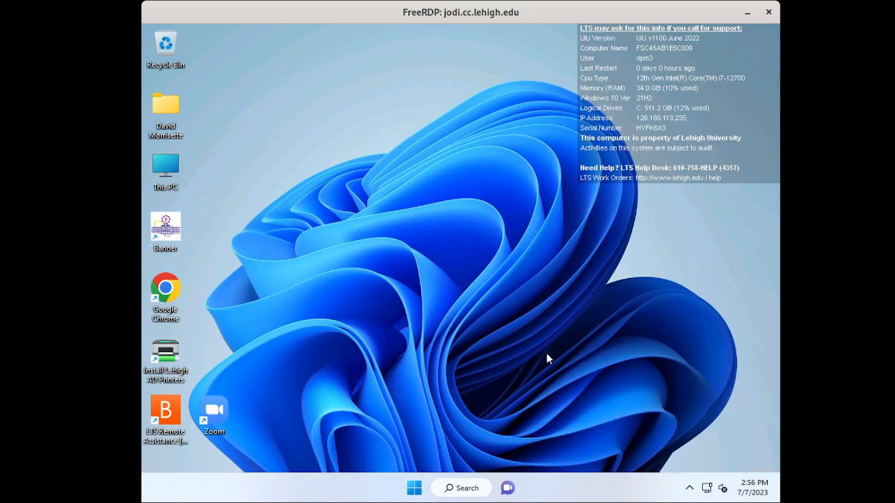
- Open Control Panel, view it by large icons and go to Devices and Printers
left_click(465, 490)
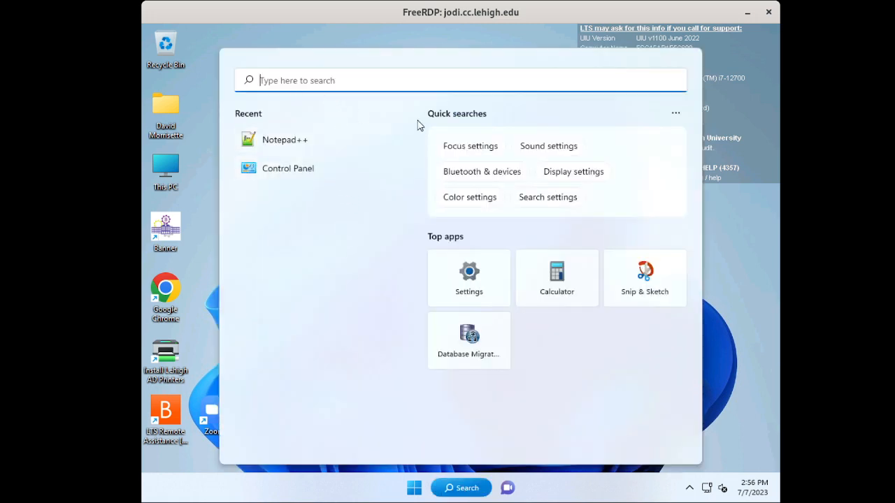
type("control")
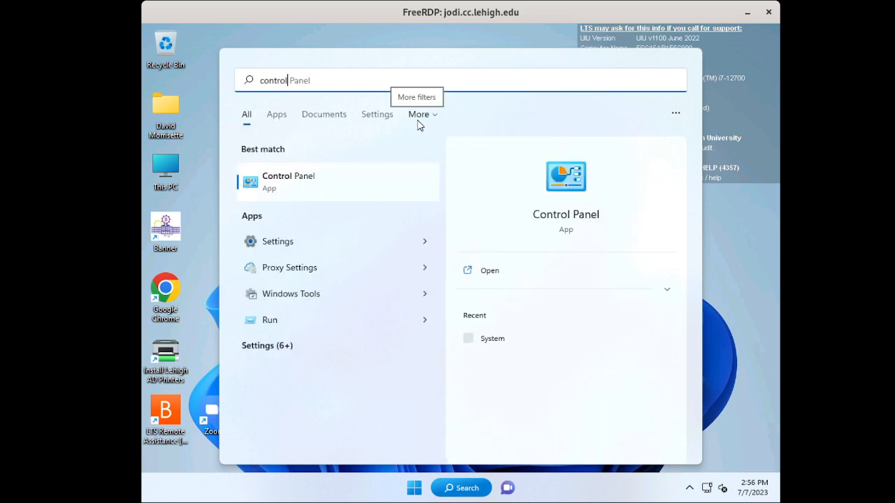
left_click(288, 180)
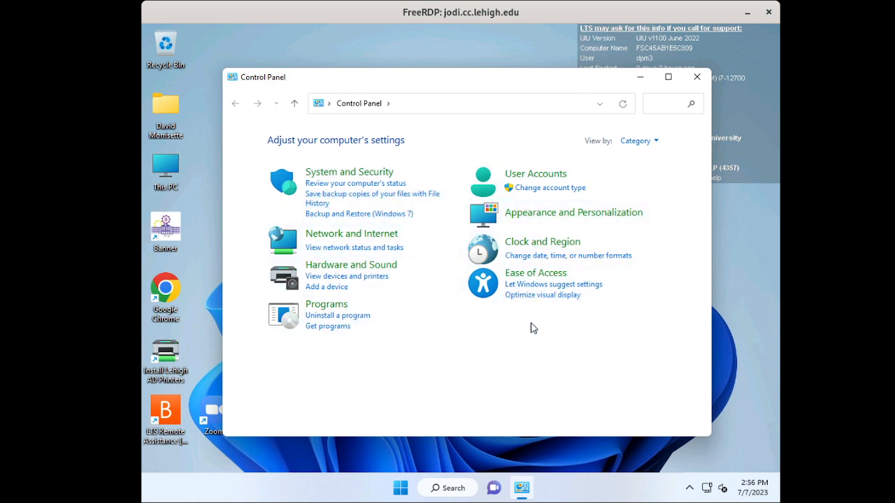
left_click(652, 143)
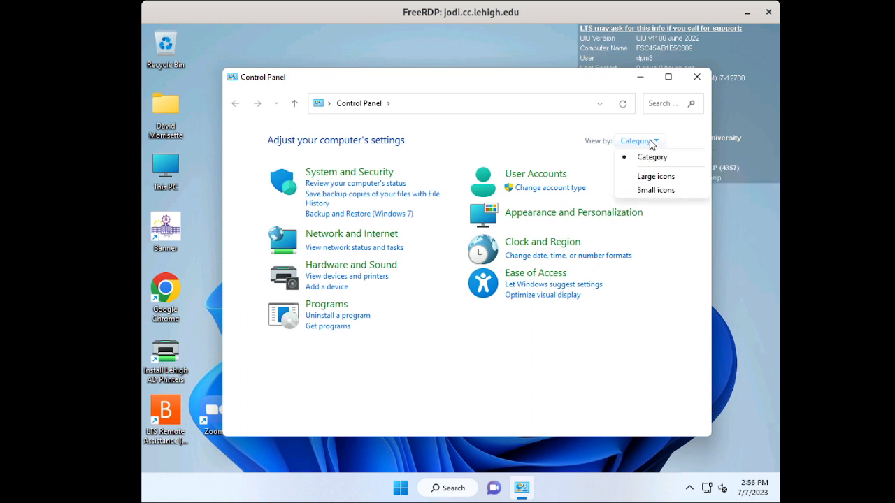
left_click(656, 179)
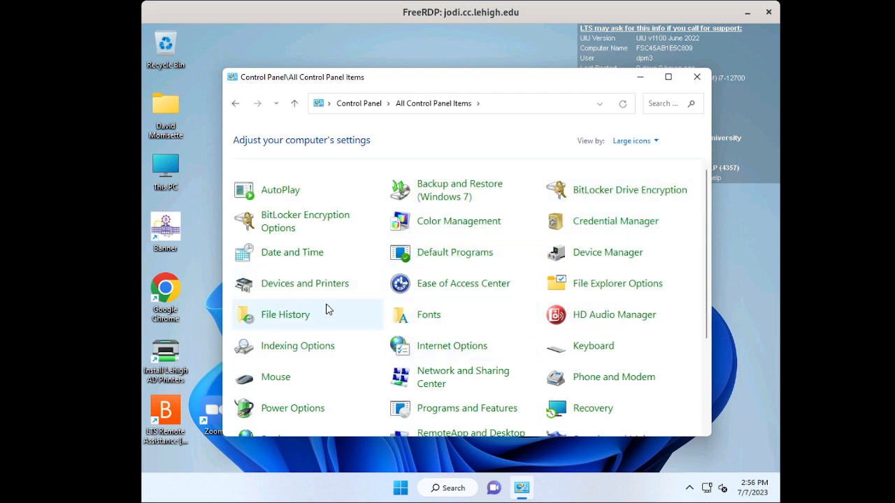
left_click(289, 291)
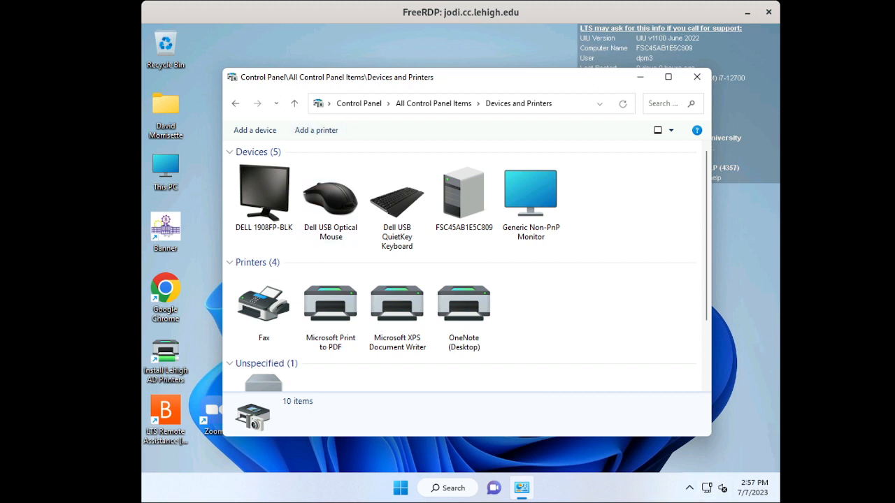
- Start adding an unlisted printer by IP address or hostname, with TCP/IP Device as the device type
left_click(318, 131)
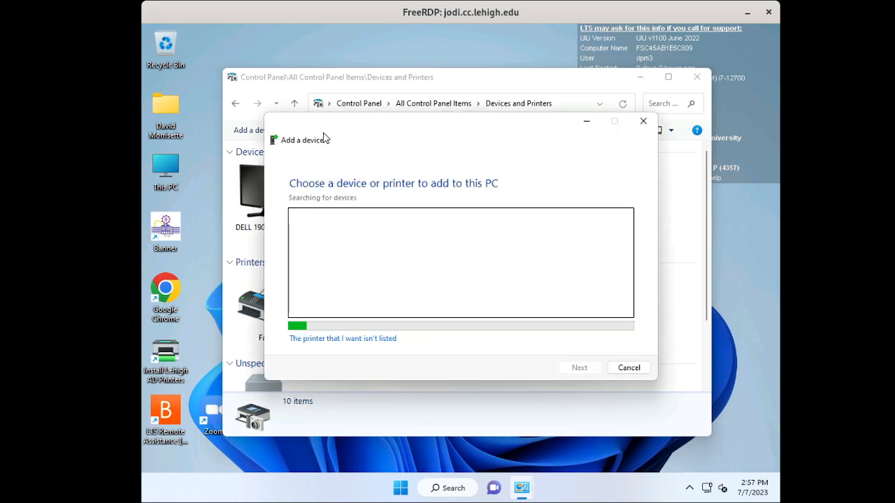
left_click(340, 340)
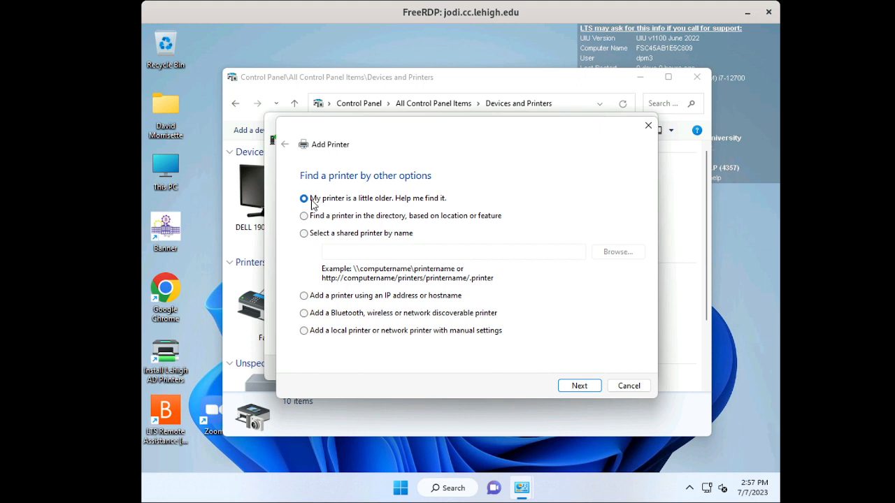
left_click(304, 298)
left_click(580, 386)
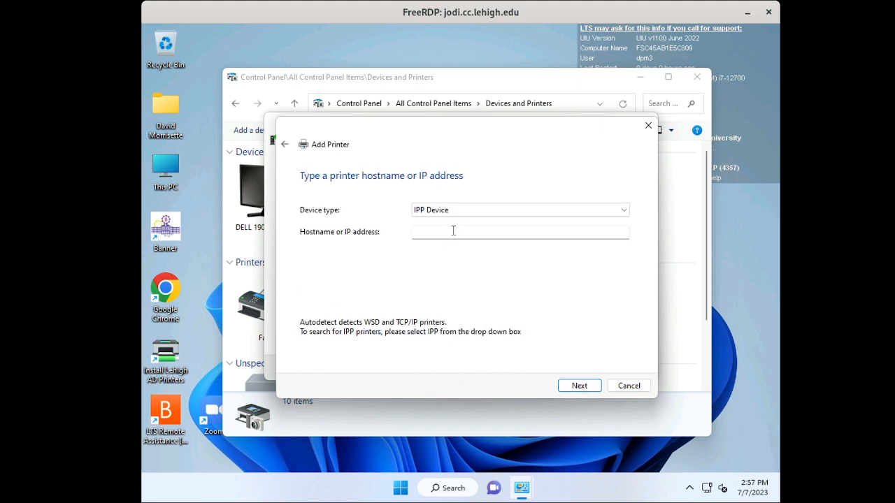
left_click(624, 213)
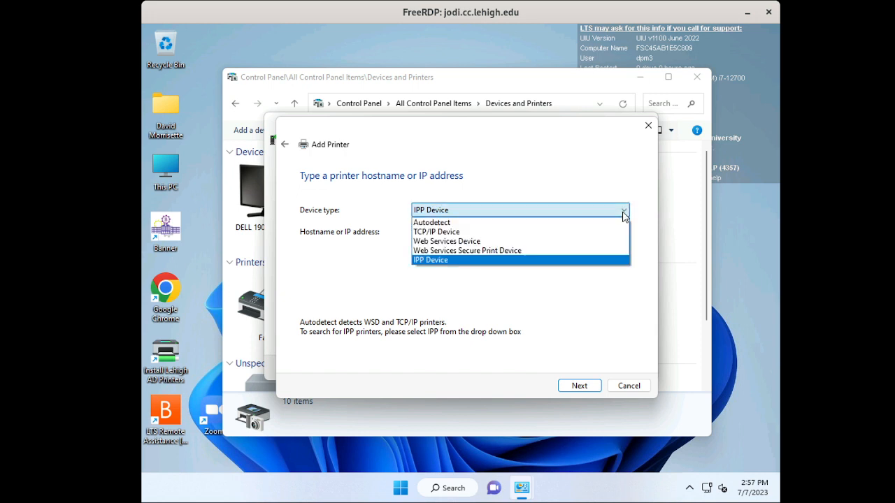
left_click(485, 233)
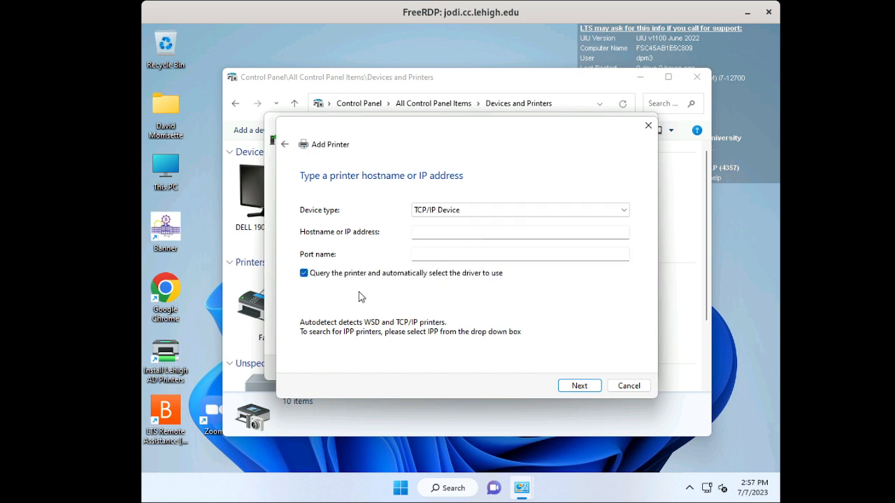
- Turn off querying the printer for automatic driver selection and submit the hostname Packard-Rm601-HP4515X.cc.lehigh.edu
left_click(304, 274)
left_click(454, 233)
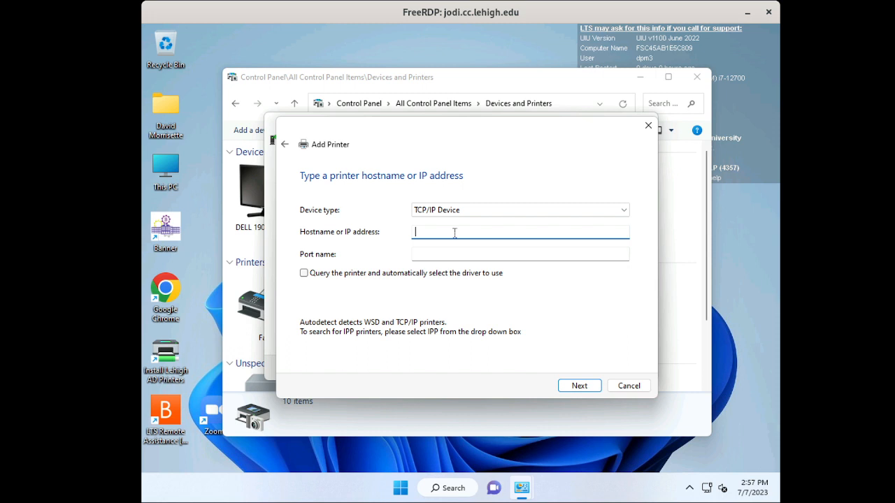
type("Packard-Rm601-HP4515X")
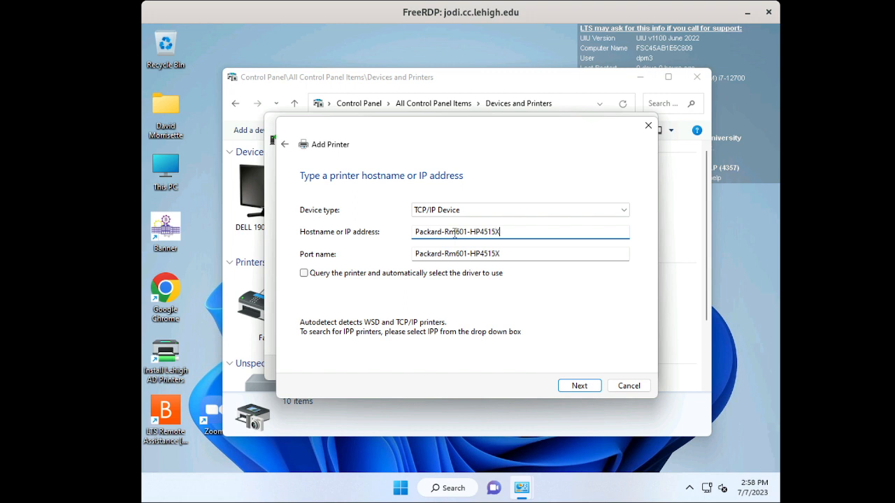
type(".cc.lehigh.edu")
left_click(579, 386)
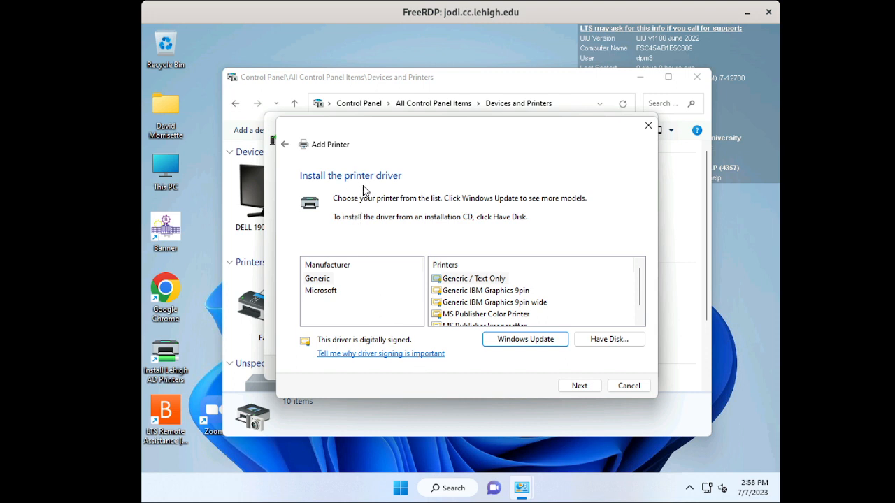
- Load the printer driver from disk using hpbuio200l.inf in the Downloads\printdrivers\hp folder
left_click(613, 343)
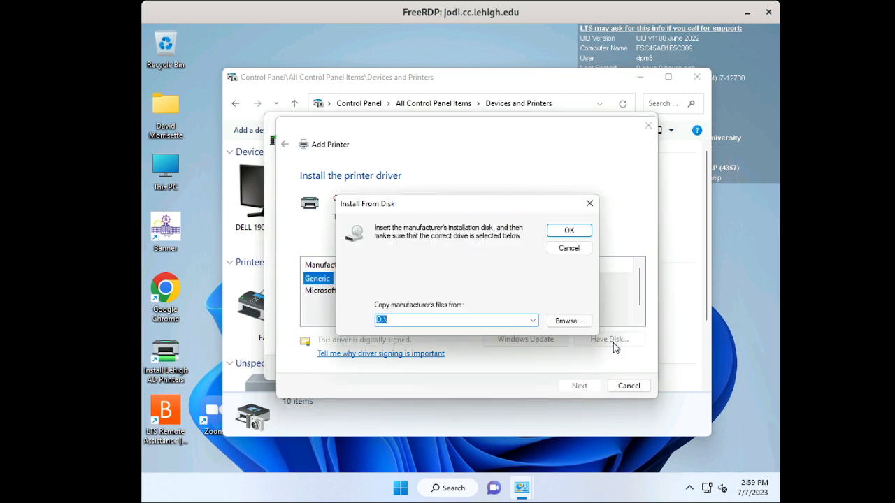
left_click(570, 325)
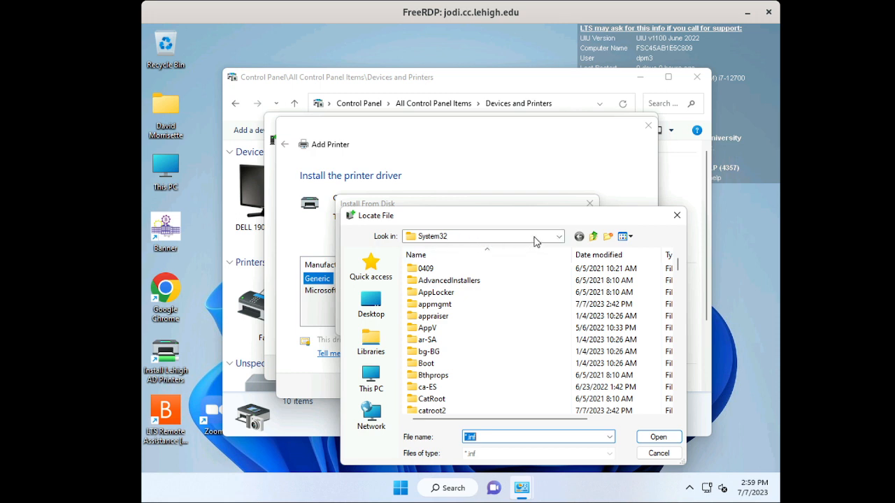
left_click(559, 237)
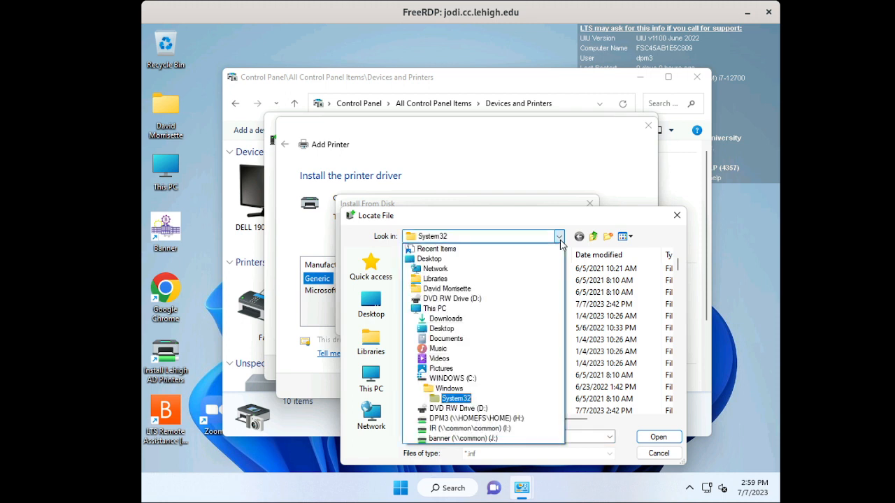
left_click(559, 238)
left_click(560, 237)
left_click(448, 321)
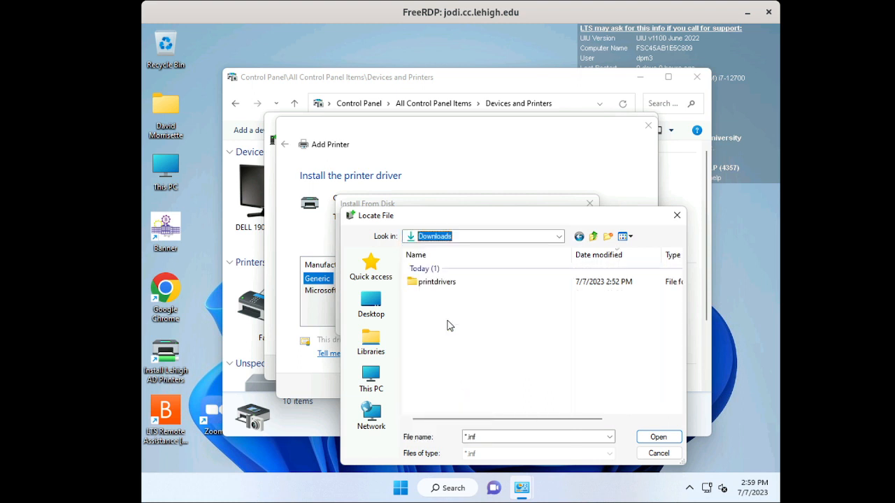
double_click(430, 282)
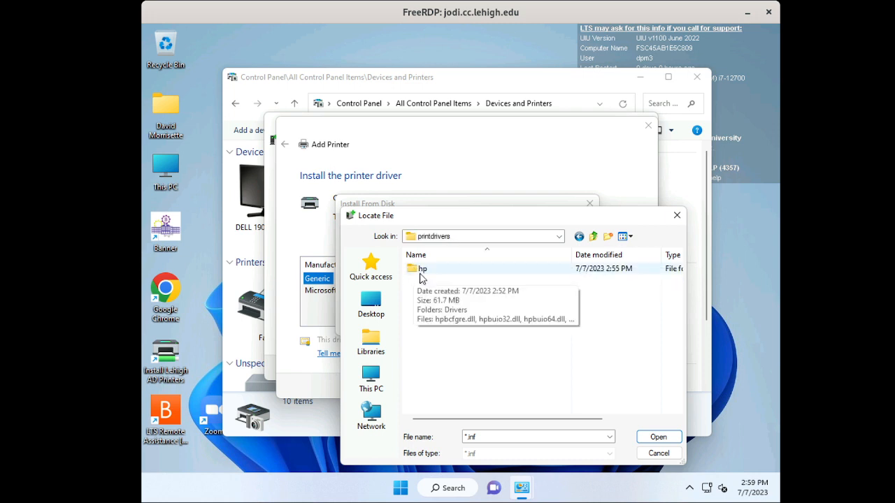
double_click(421, 272)
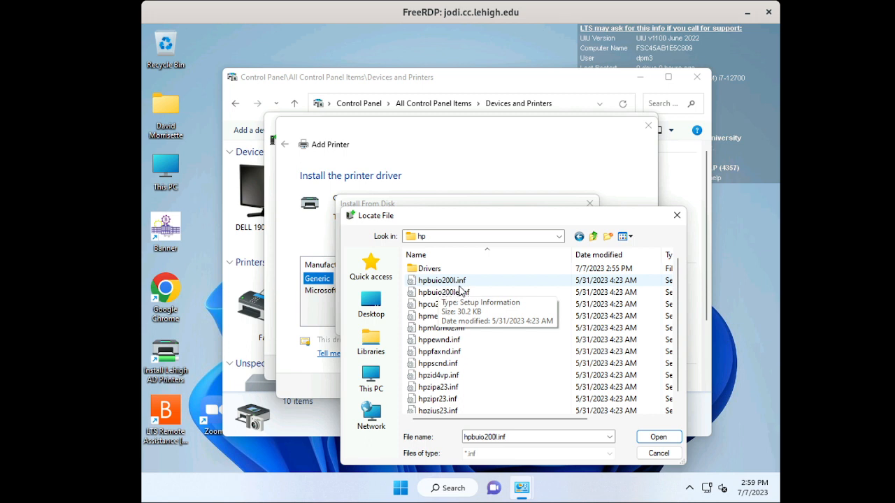
left_click(435, 285)
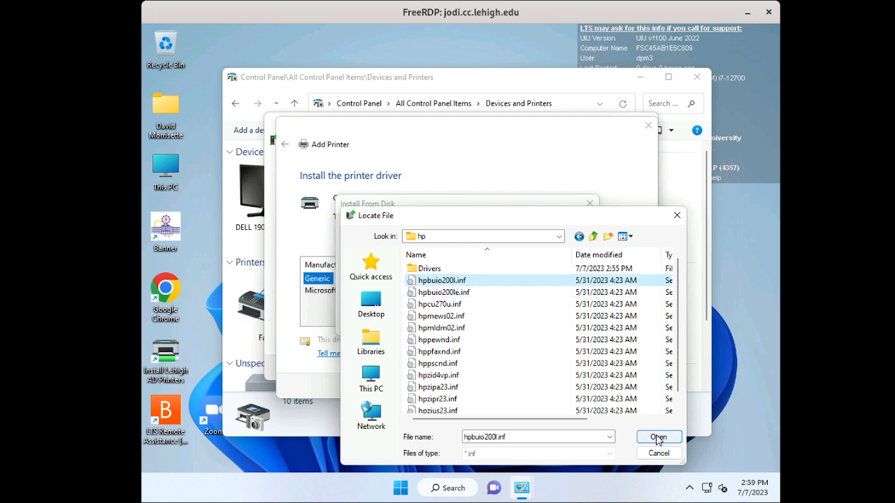
left_click(657, 438)
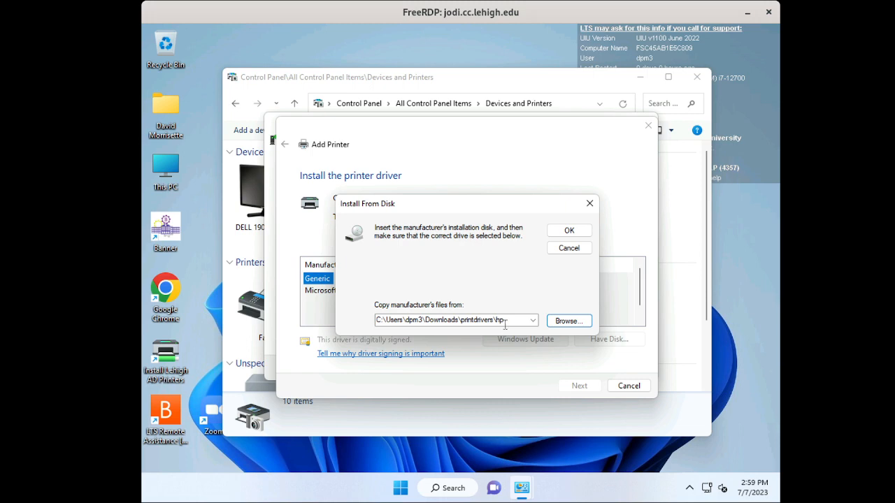
left_click(567, 231)
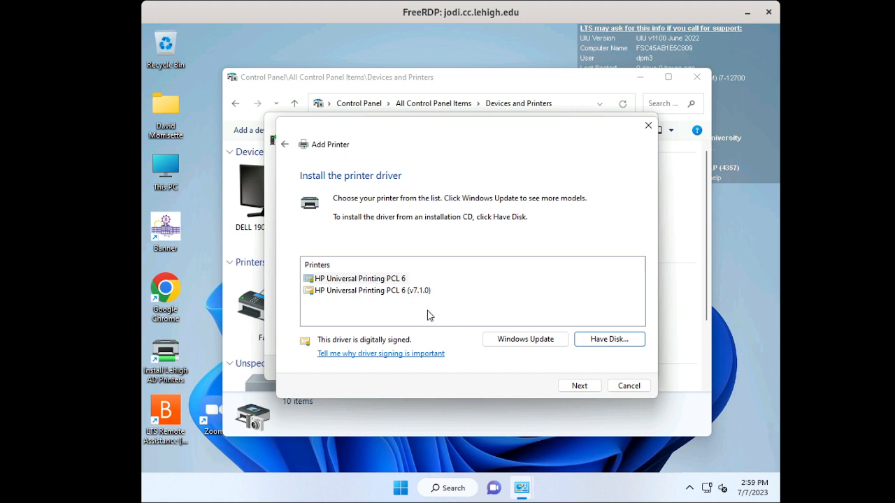
- Choose the HP Universal Printing PCL 6 driver, name the printer Packard-Rm601-HP4515X and allow the driver installation
left_click(344, 283)
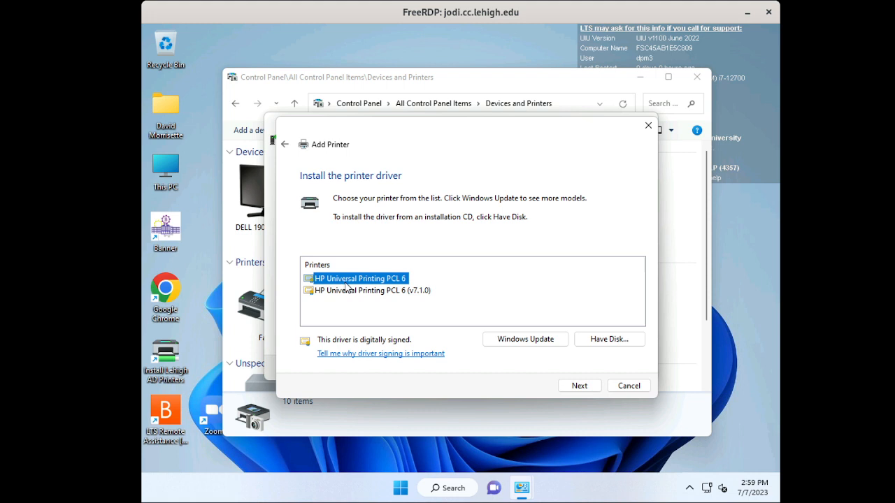
left_click(579, 386)
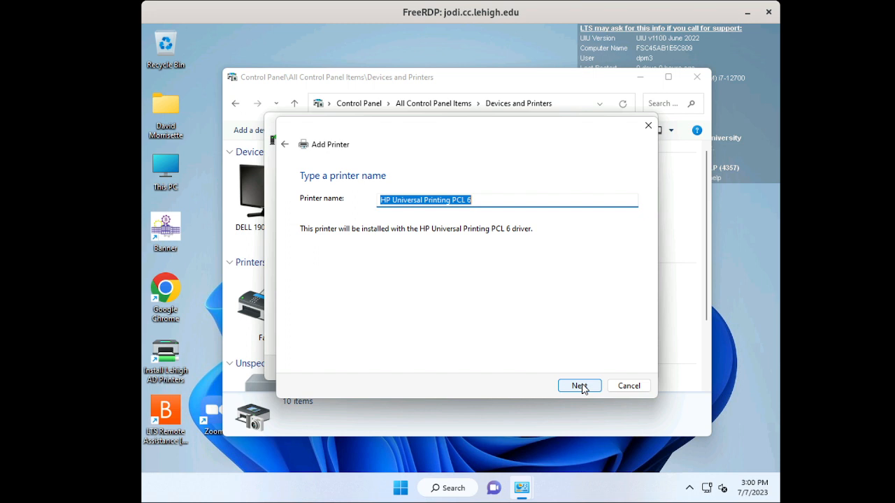
type("Packar")
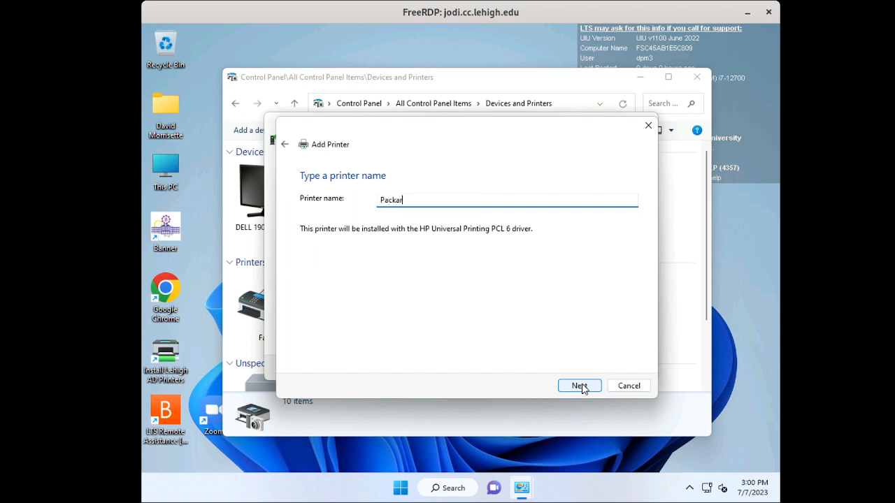
type("d-Rm601-HP4515X")
left_click(583, 393)
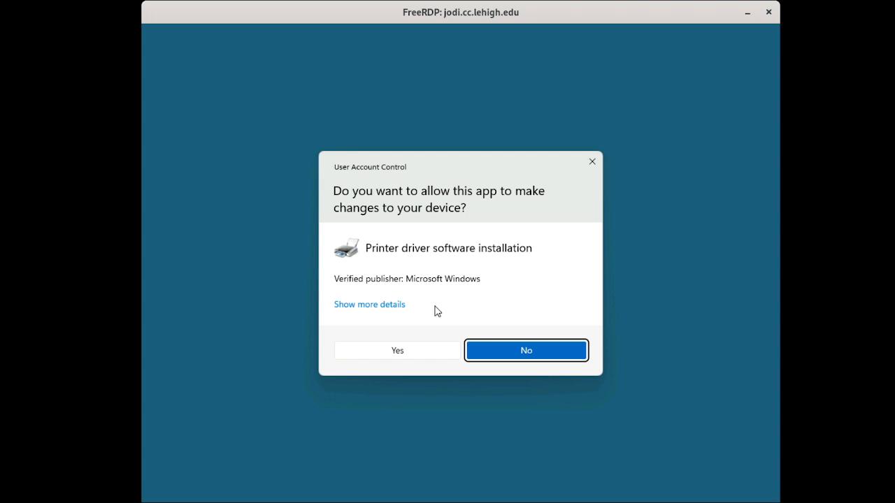
left_click(393, 354)
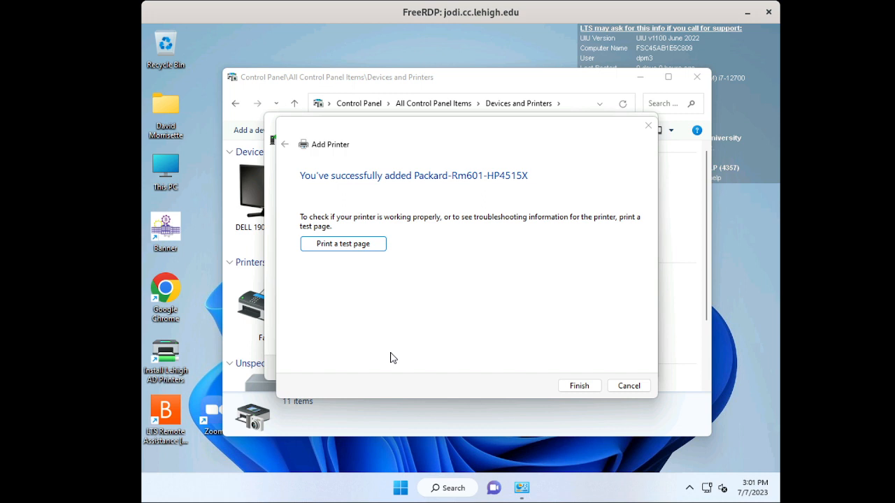
- Print a test page on the added printer, dismiss its message and finish the Add Printer wizard
left_click(336, 245)
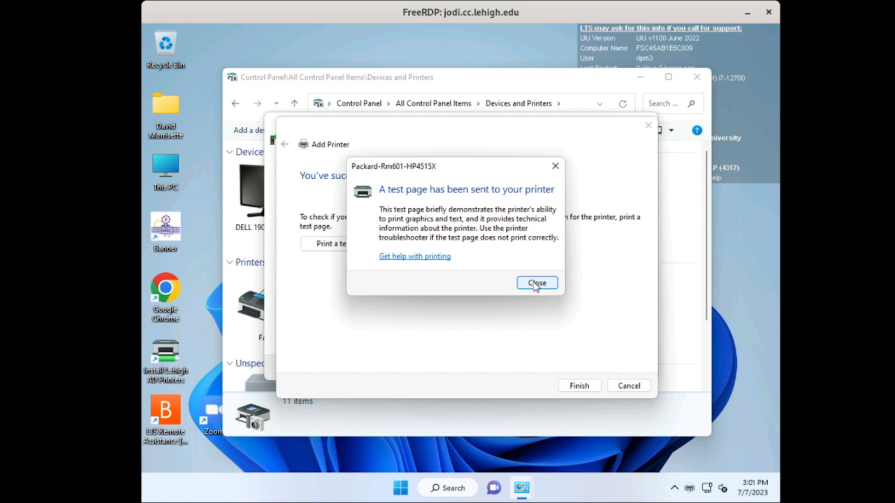
left_click(535, 284)
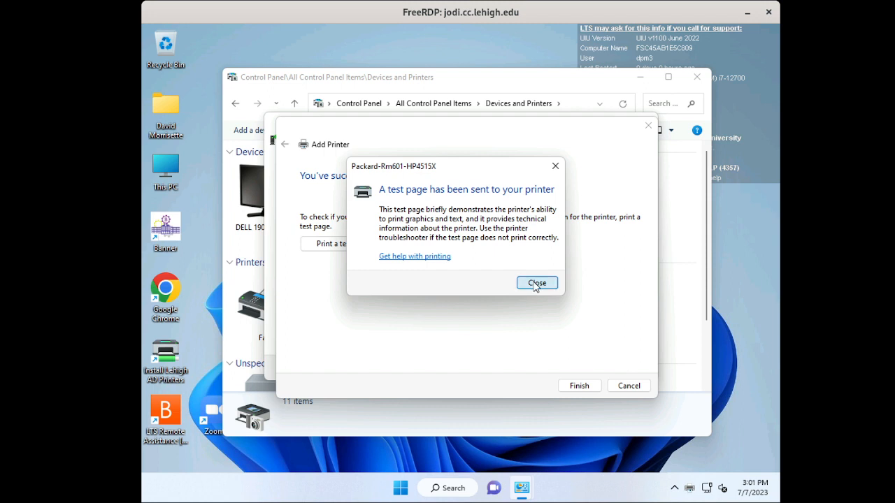
left_click(586, 388)
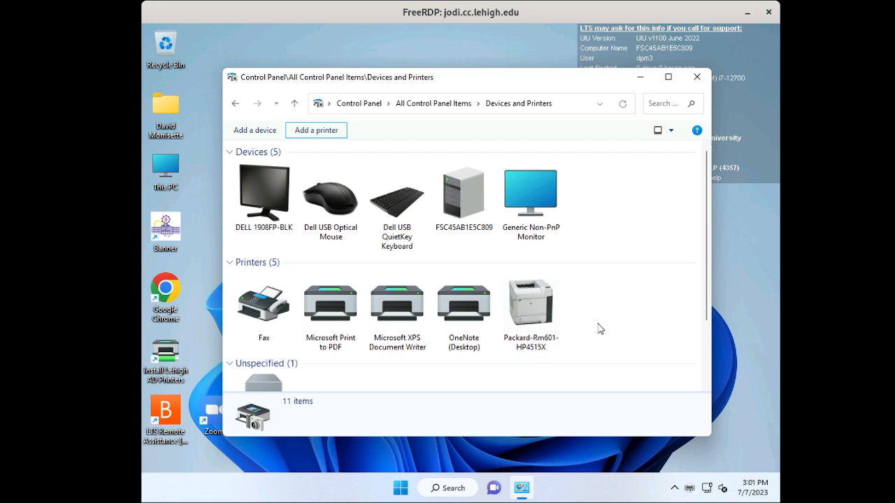
- Set Packard-Rm601-HP4515X as the default printer, accepting that Windows stops managing the default, and close Devices and Printers
right_click(526, 309)
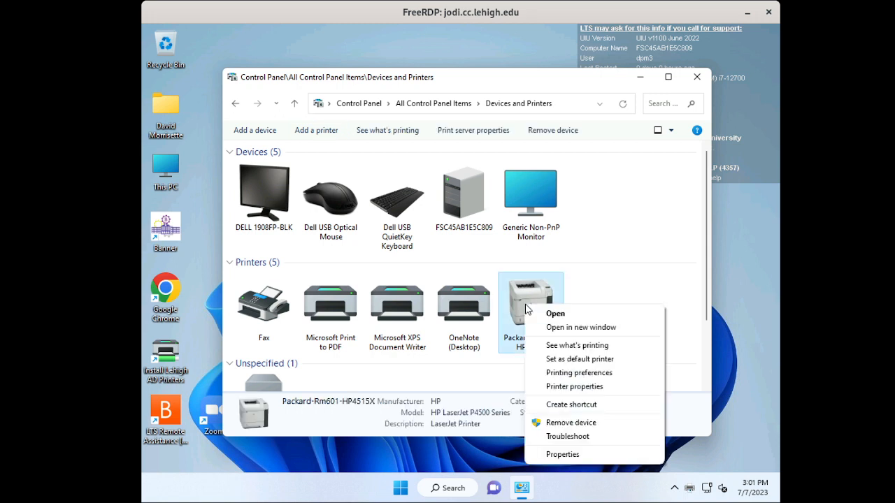
left_click(560, 361)
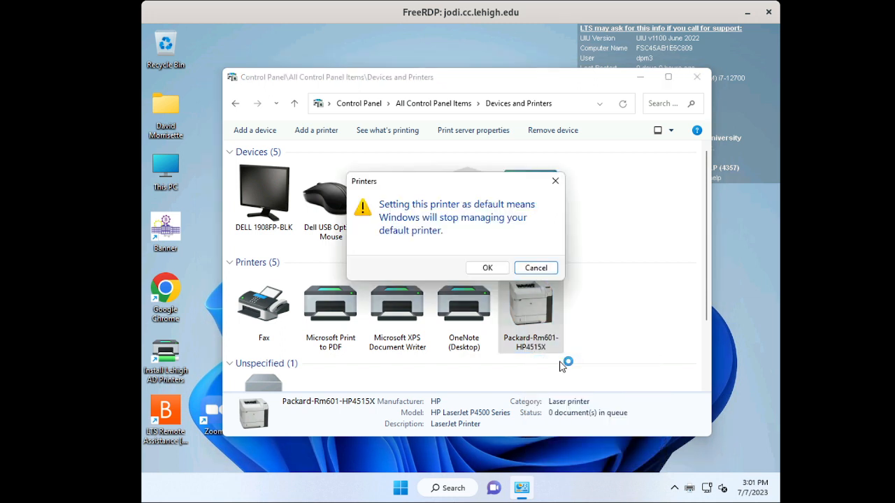
left_click(487, 268)
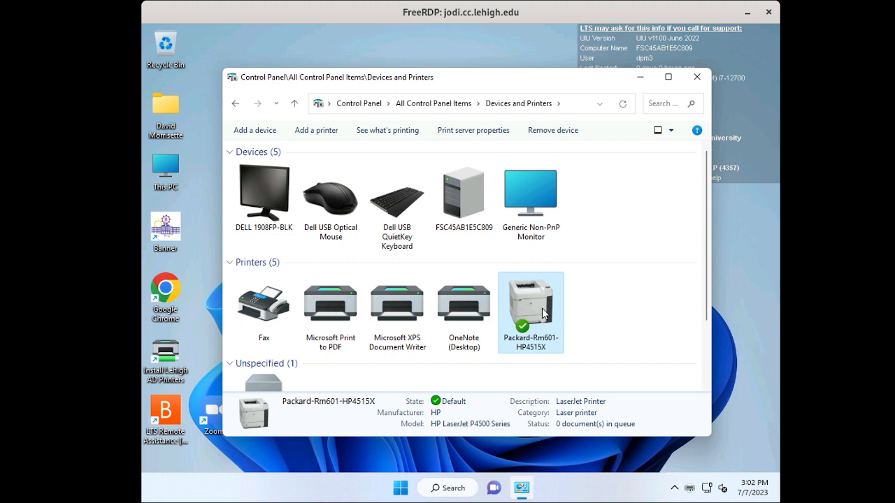
mouse_move(541, 310)
left_click(697, 77)
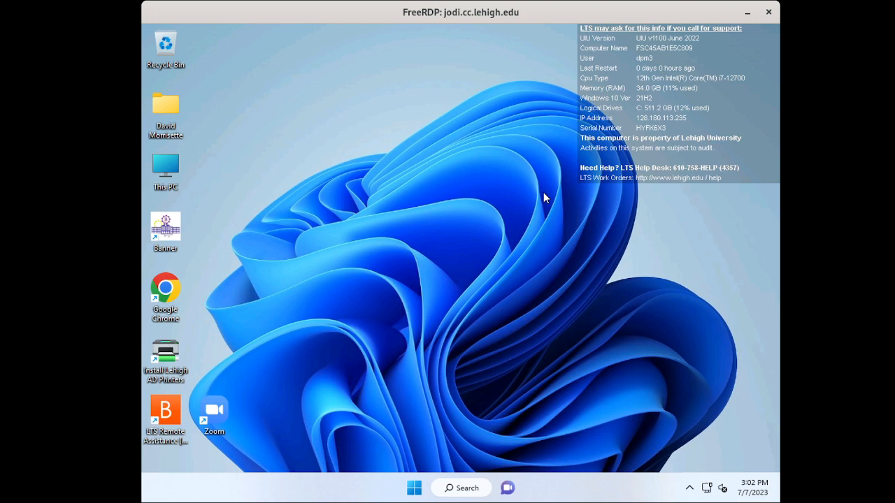